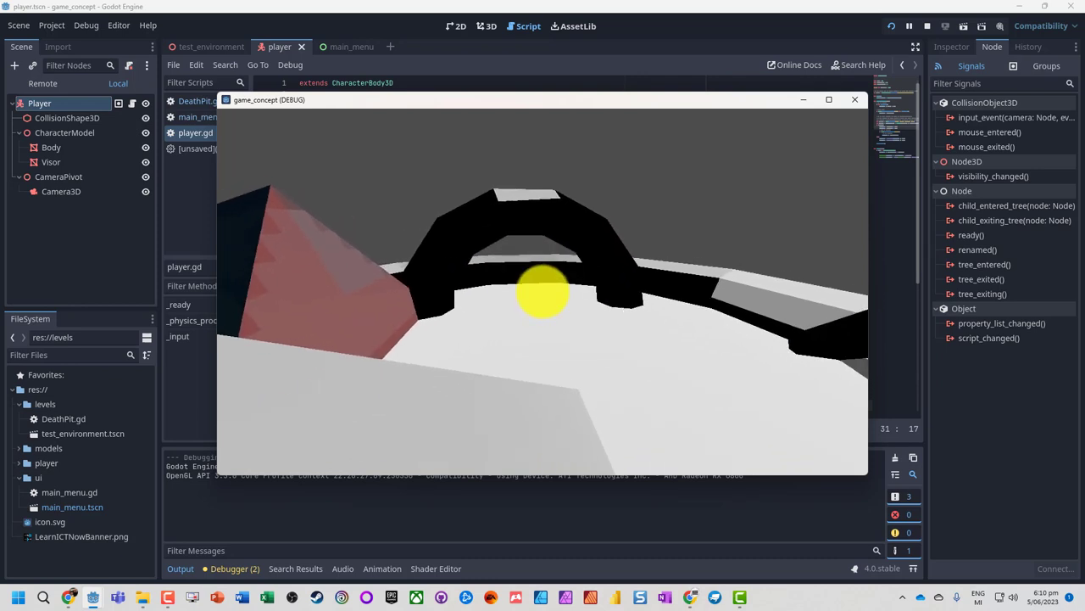
# - Stop the running game_concept test to return to the player.gd script
pyautogui.press('Escape')
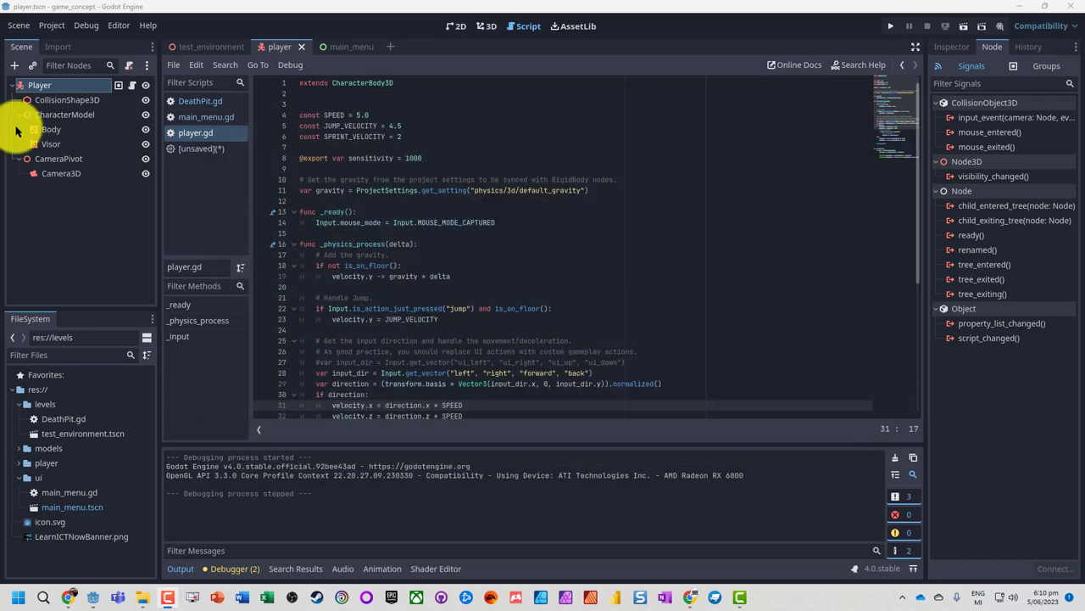
# - Create a 3D scene named Bullet as Bullet.tscn inside the models folder
pyautogui.click(44, 448)
pyautogui.click(22, 448)
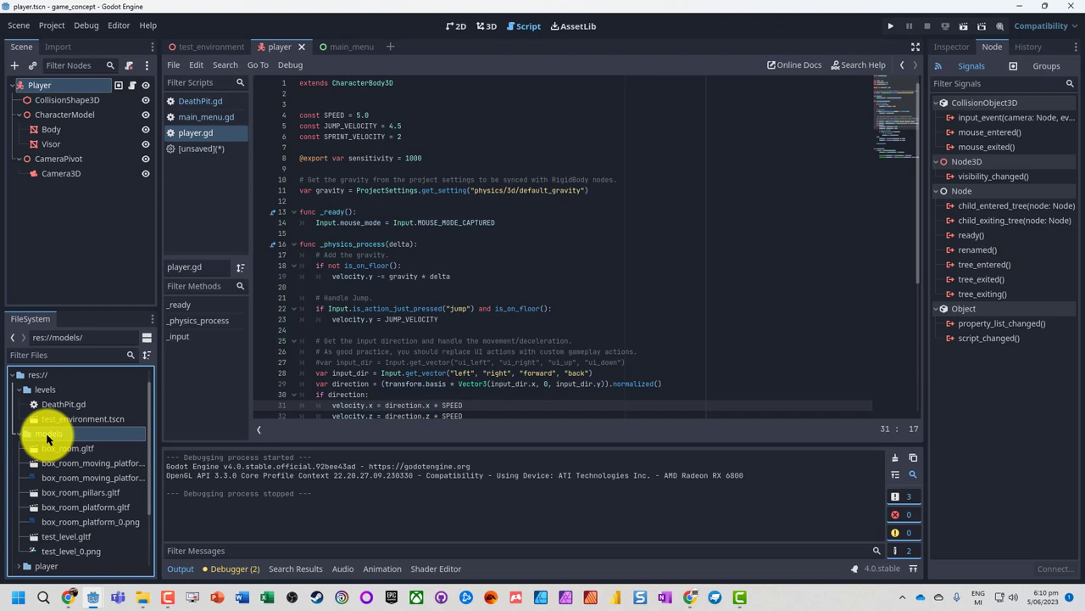
pyautogui.rightClick(48, 437)
pyautogui.moveTo(195, 552)
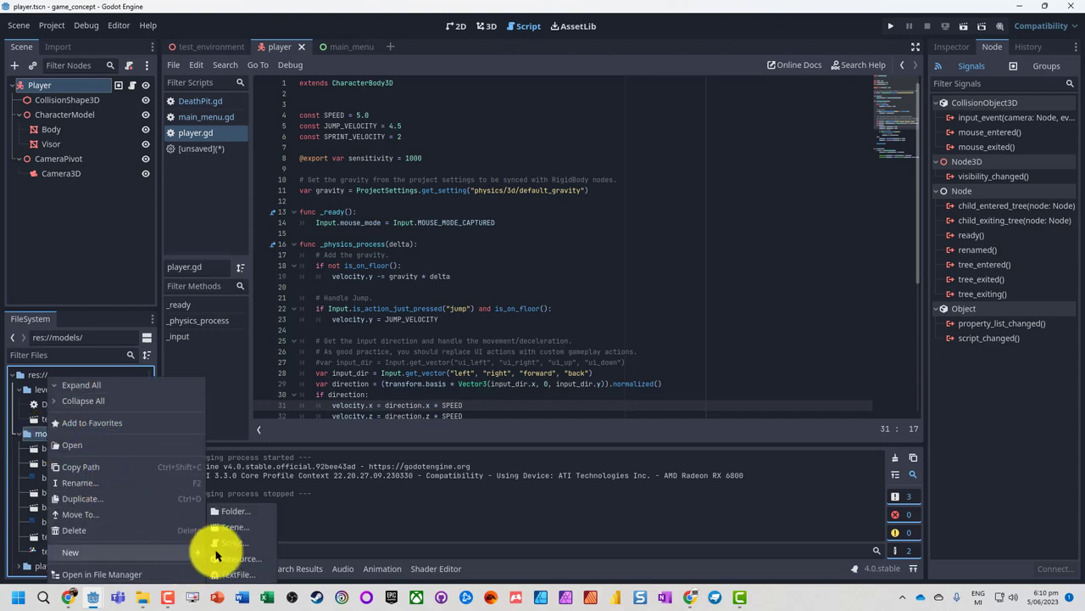
pyautogui.click(241, 526)
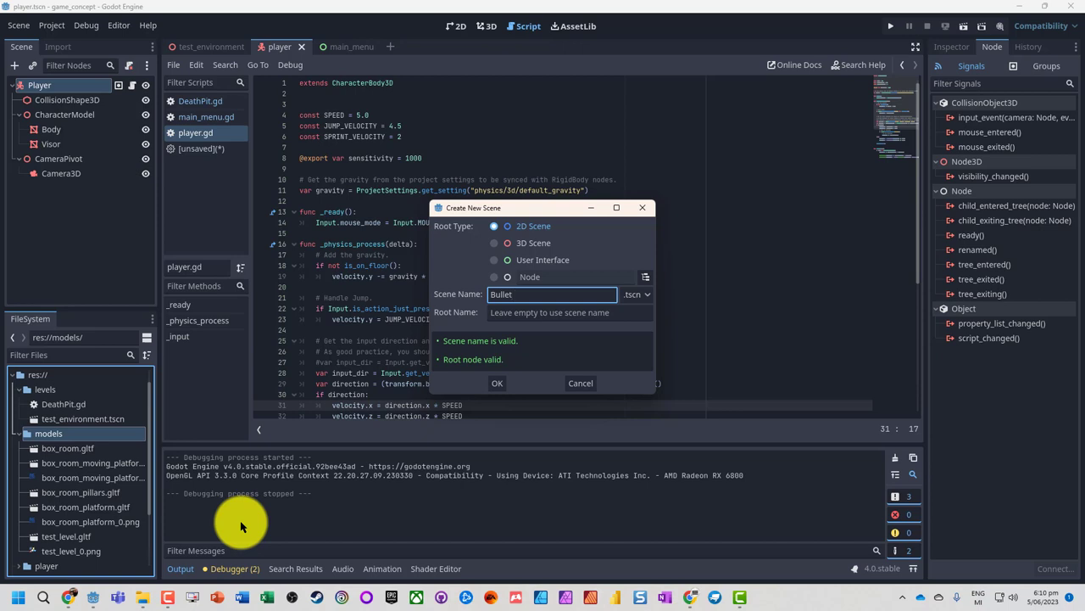
pyautogui.click(493, 244)
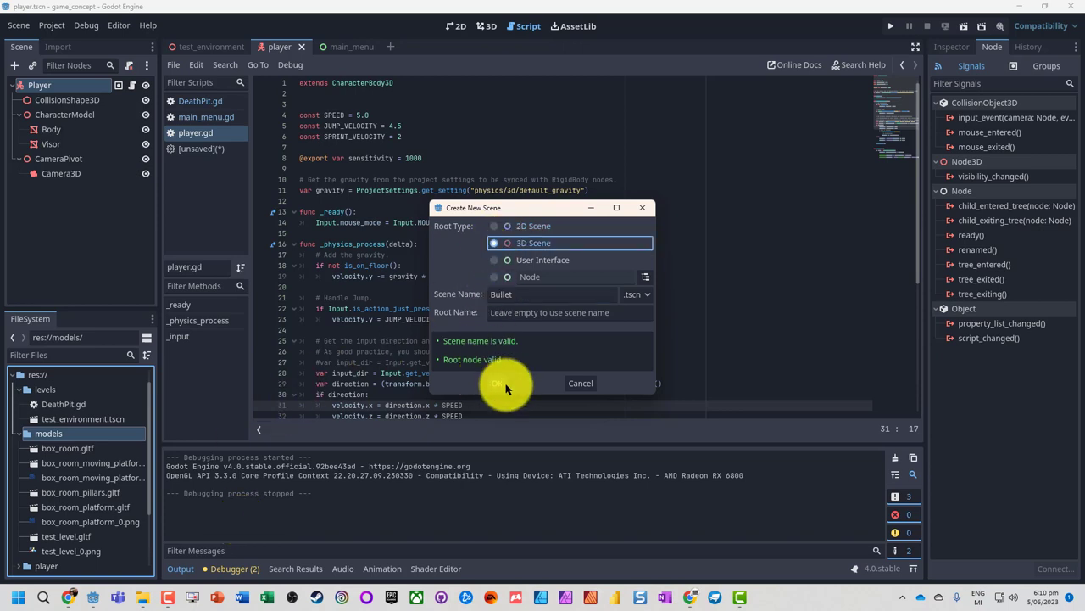
pyautogui.click(503, 386)
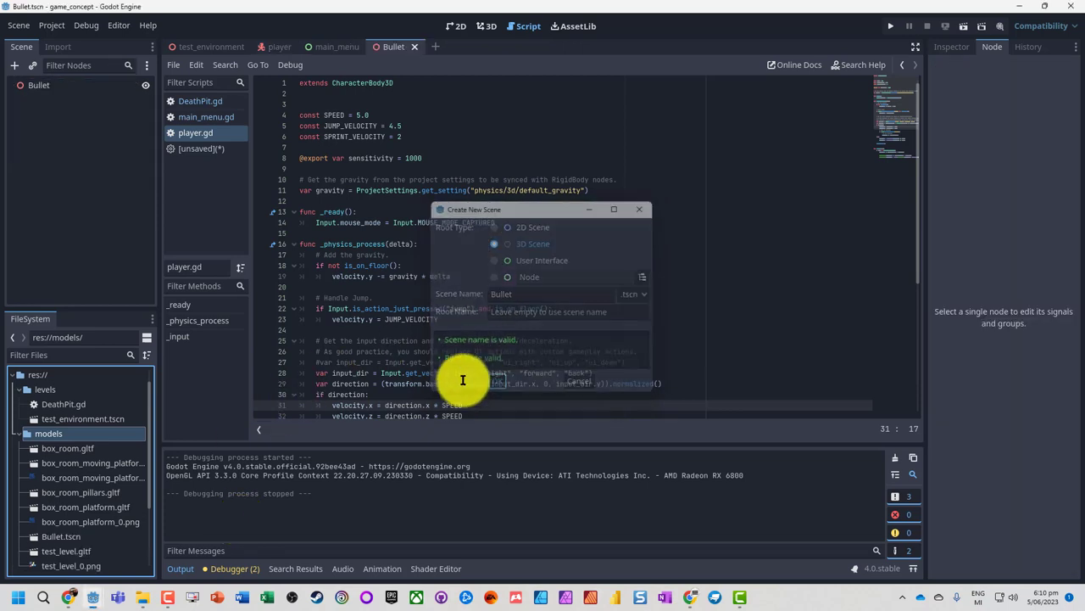
# - Change the Bullet root node's type to RigidBody3D
pyautogui.rightClick(41, 87)
pyautogui.click(91, 213)
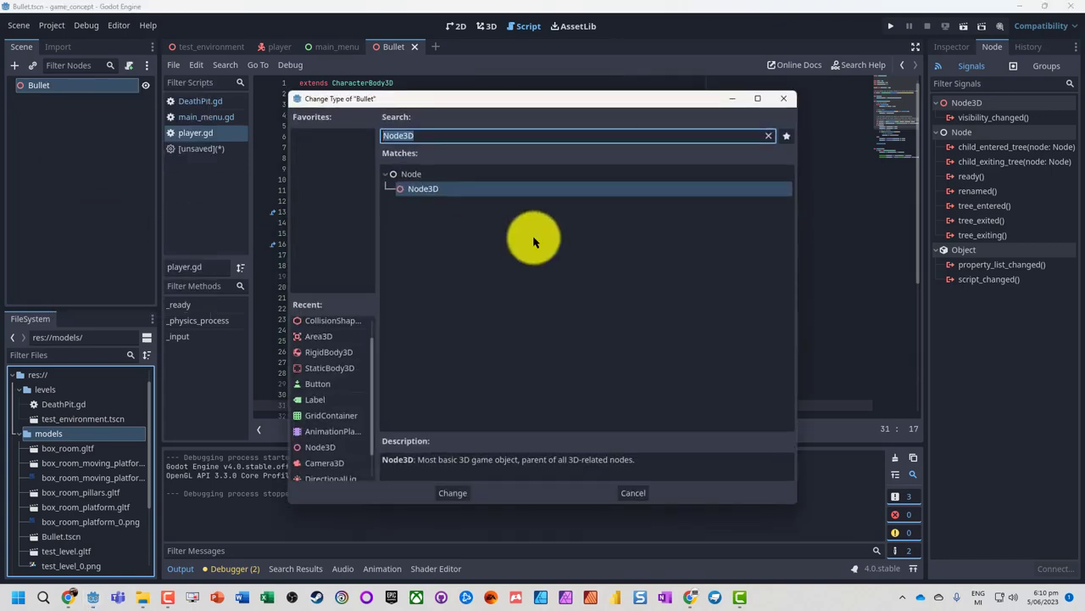
pyautogui.write('rigi')
pyautogui.press('Return')
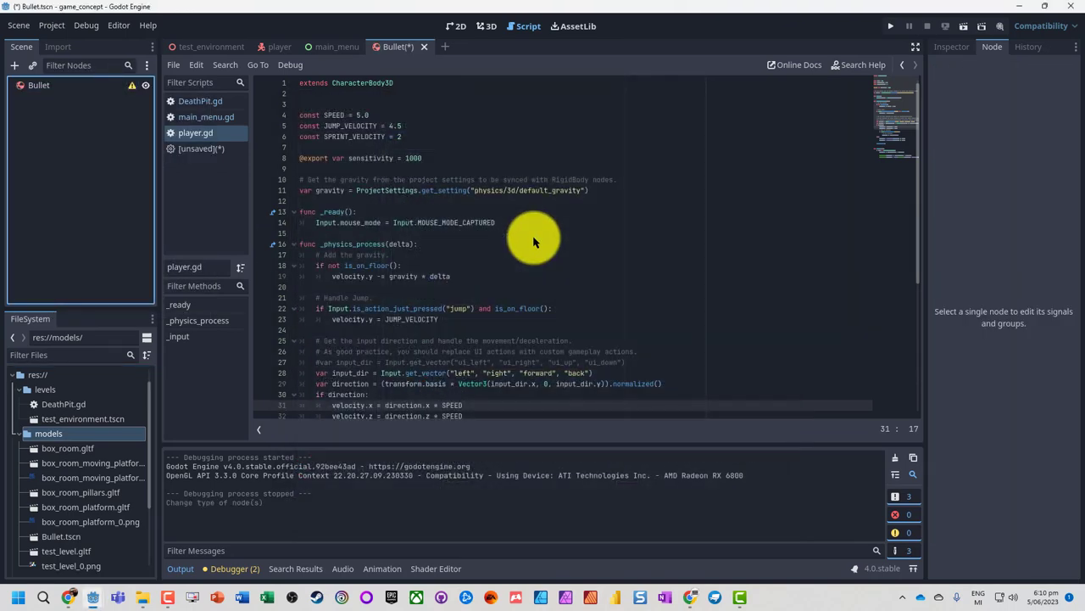
# - Add a CollisionShape3D child under Bullet
pyautogui.rightClick(51, 85)
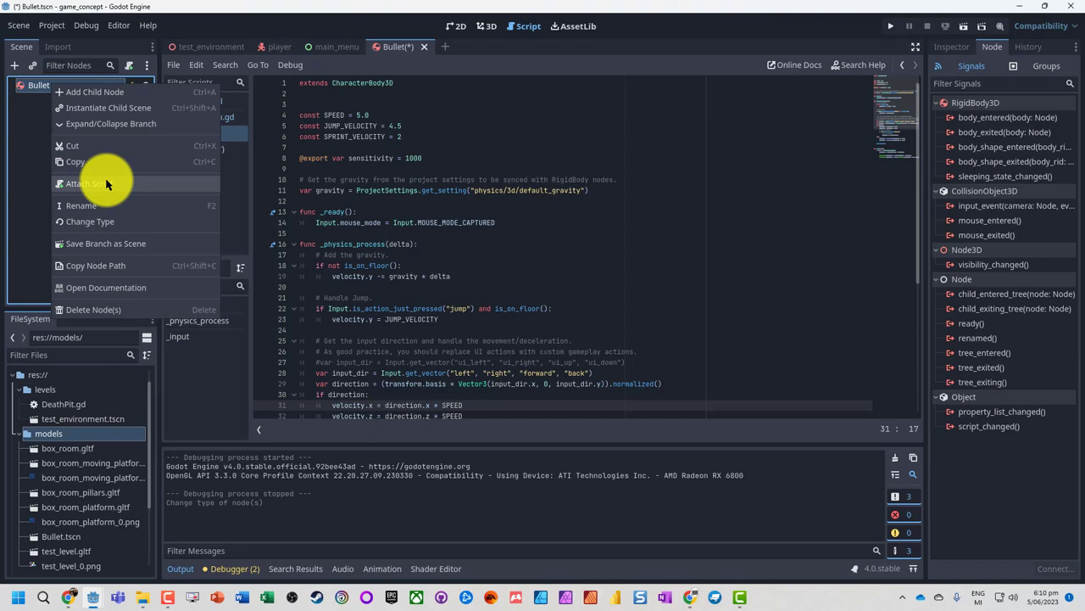
pyautogui.press('Escape')
pyautogui.hotkey('ctrl', 'a')
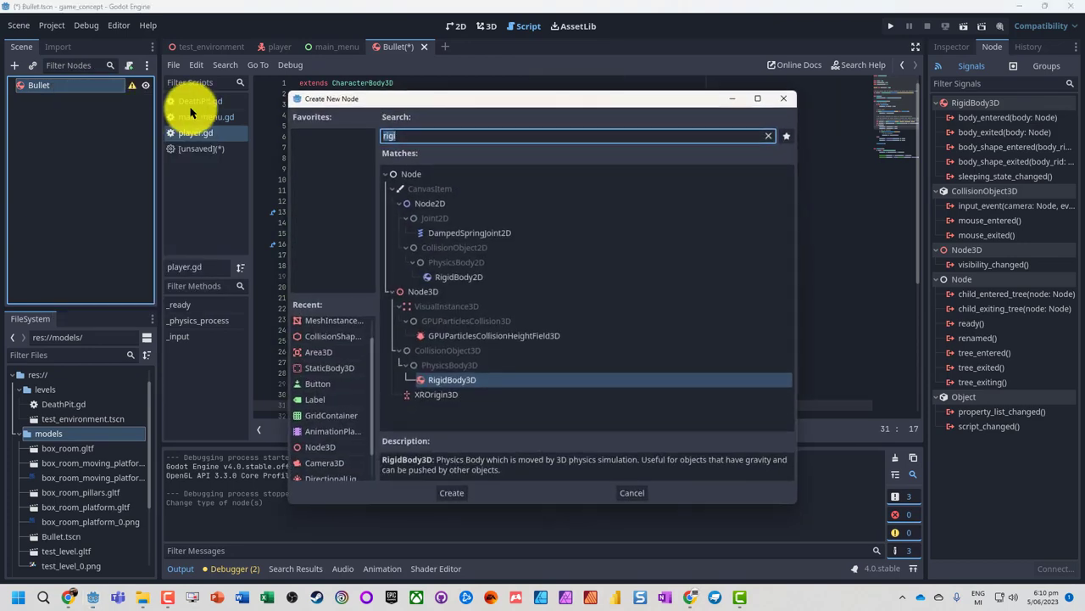
pyautogui.write('col')
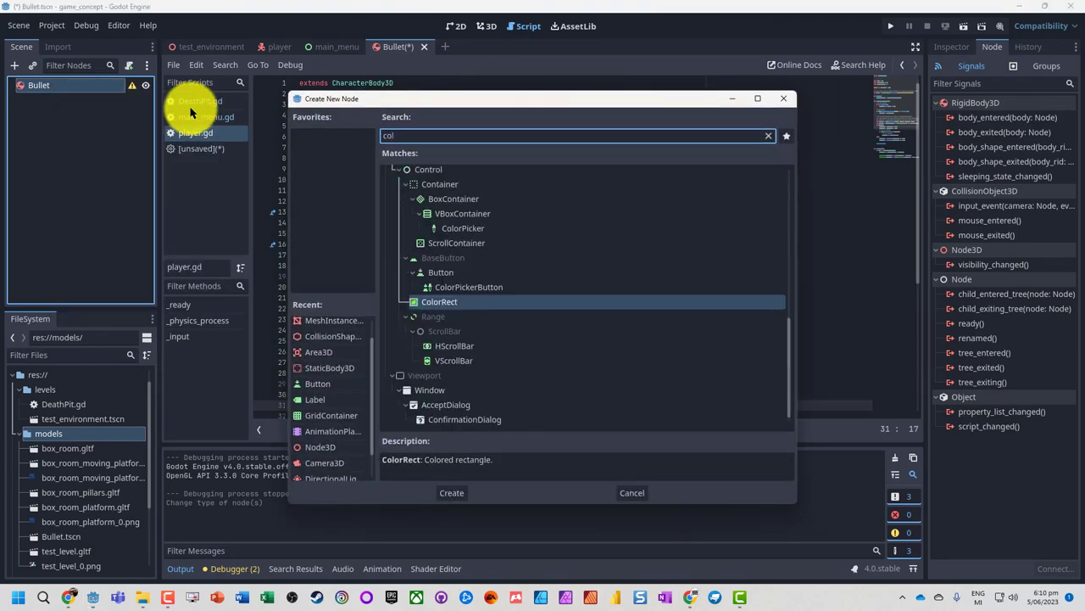
pyautogui.write('l')
pyautogui.press('Return')
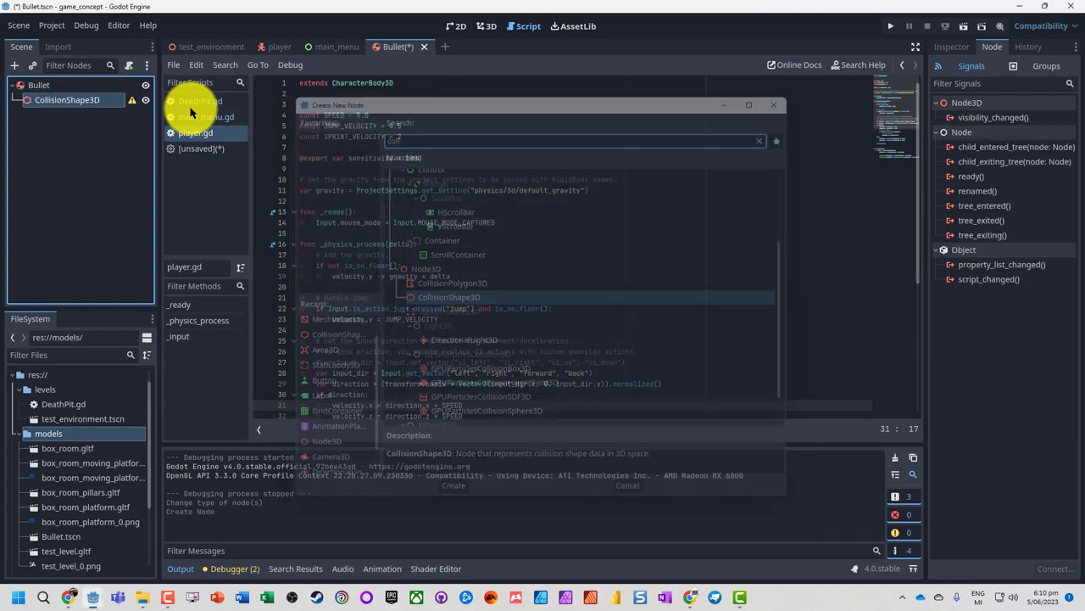
# - Add a Node3D child, Model, under the Bullet root
pyautogui.rightClick(39, 87)
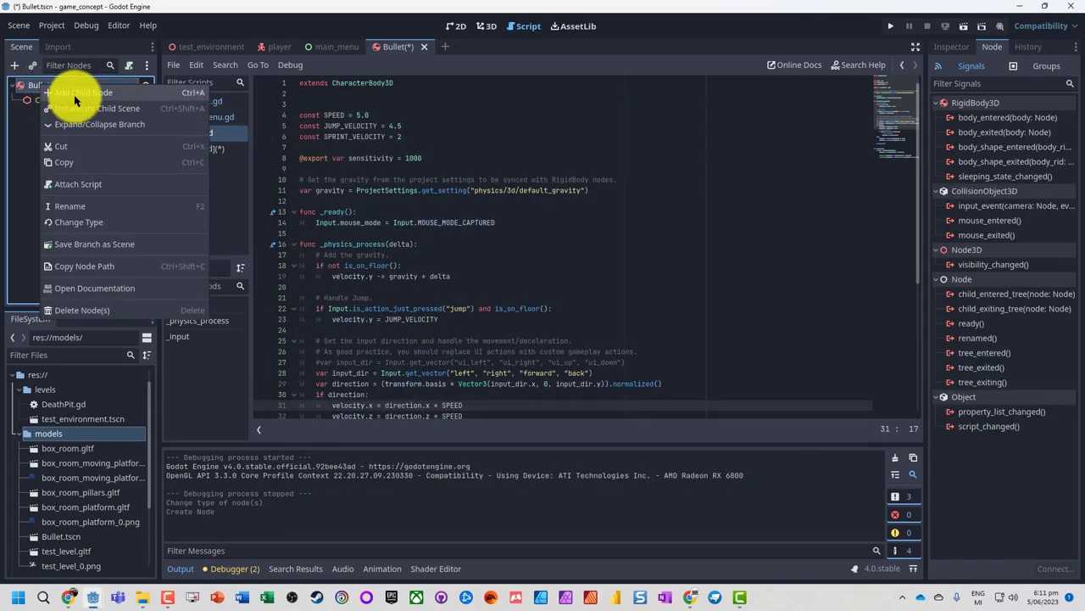
pyautogui.click(74, 95)
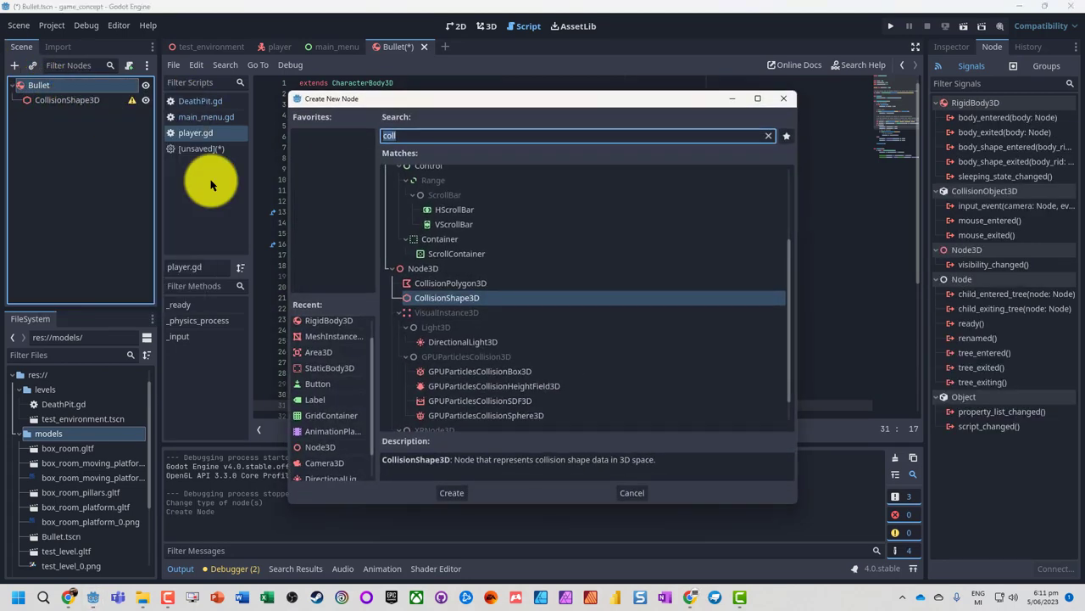
pyautogui.write('Node')
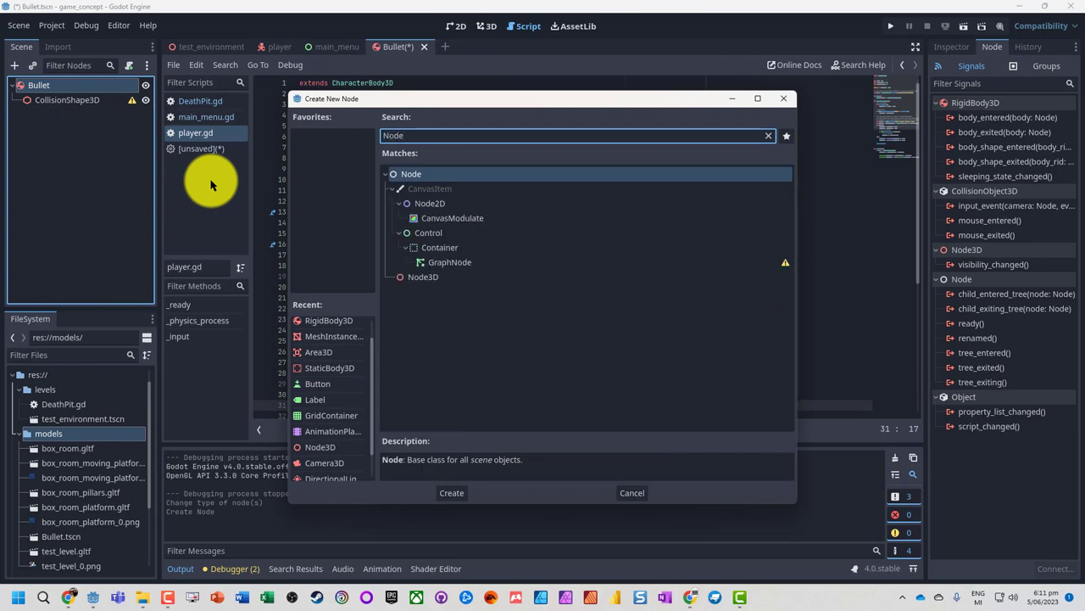
pyautogui.doubleClick(421, 277)
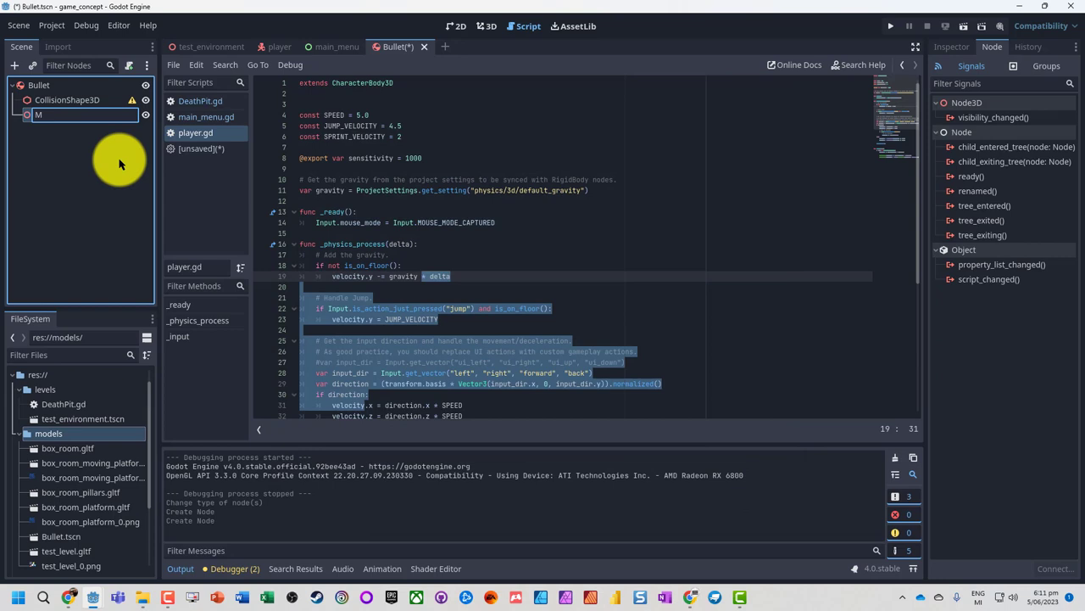
pyautogui.click(82, 99)
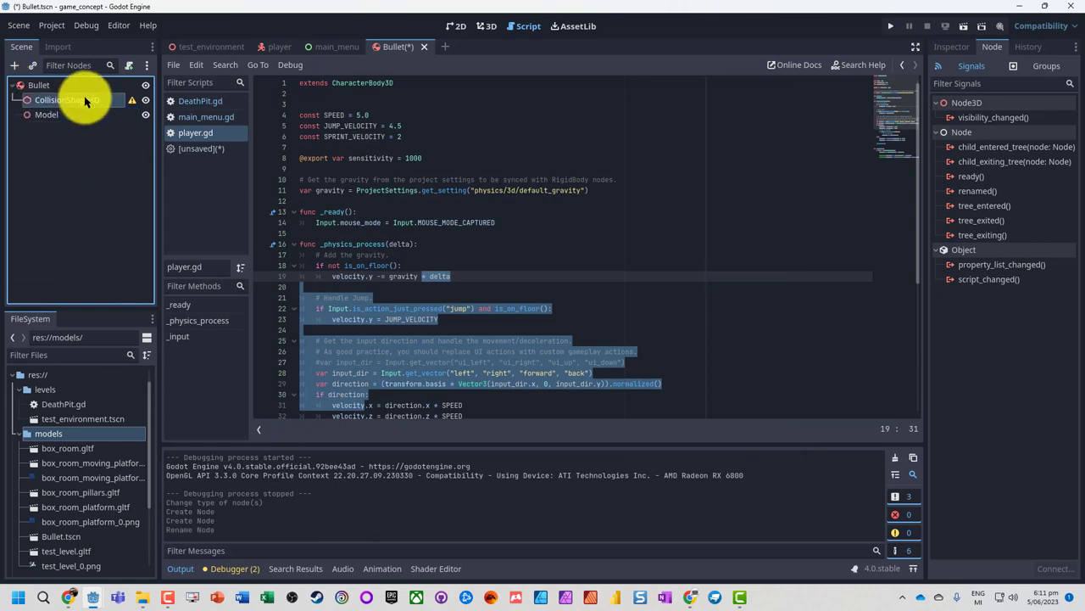
# - Add MeshInstance3D and MeshInstance3D2 as children of the Model node
pyautogui.rightClick(41, 116)
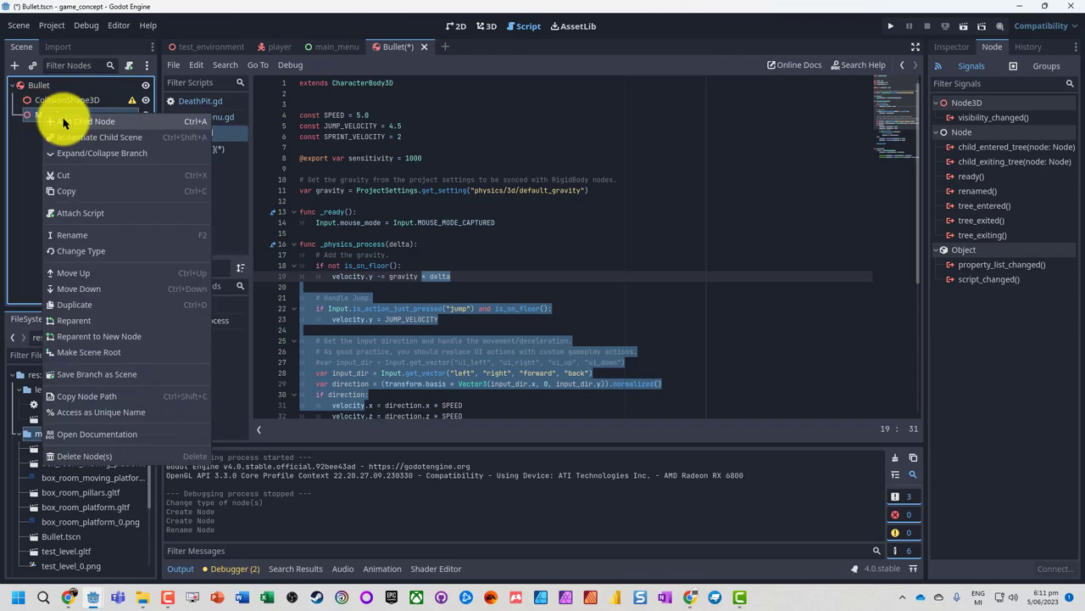
pyautogui.click(65, 113)
pyautogui.write('mesh')
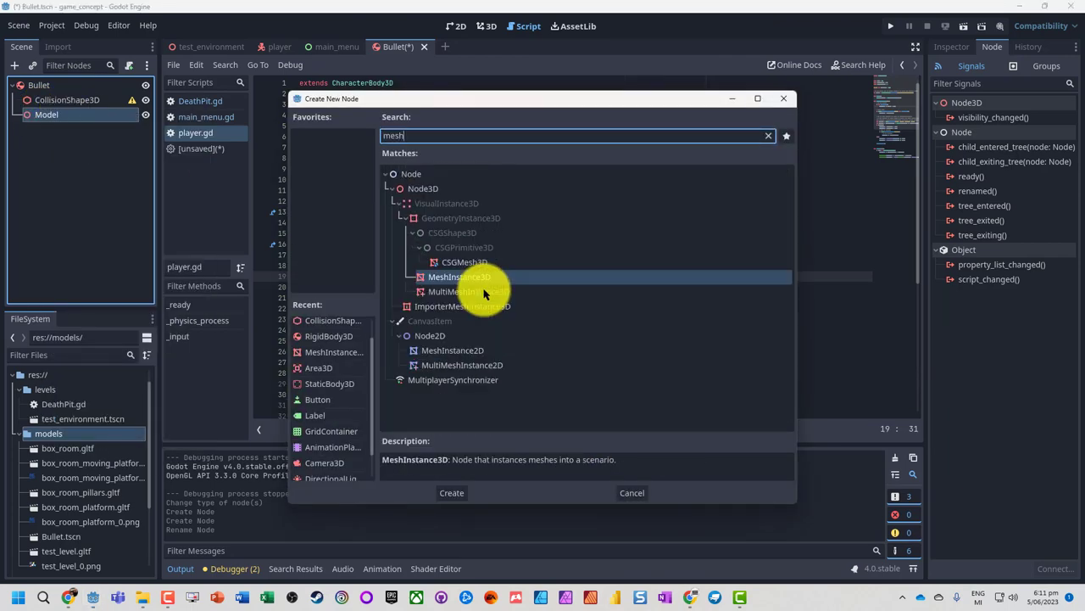
pyautogui.press('Return')
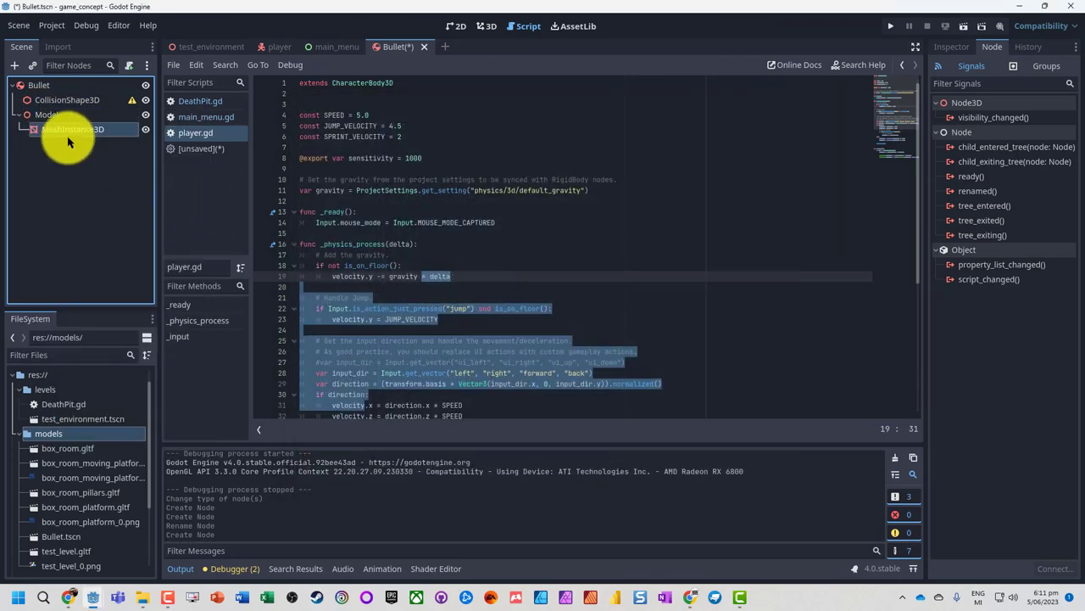
pyautogui.rightClick(44, 115)
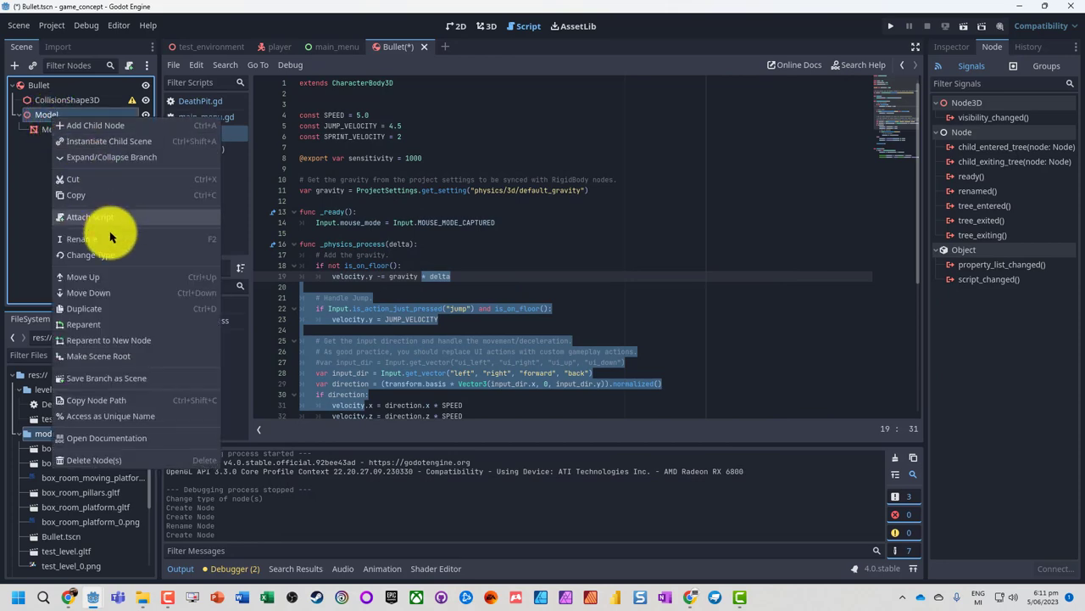
pyautogui.click(99, 127)
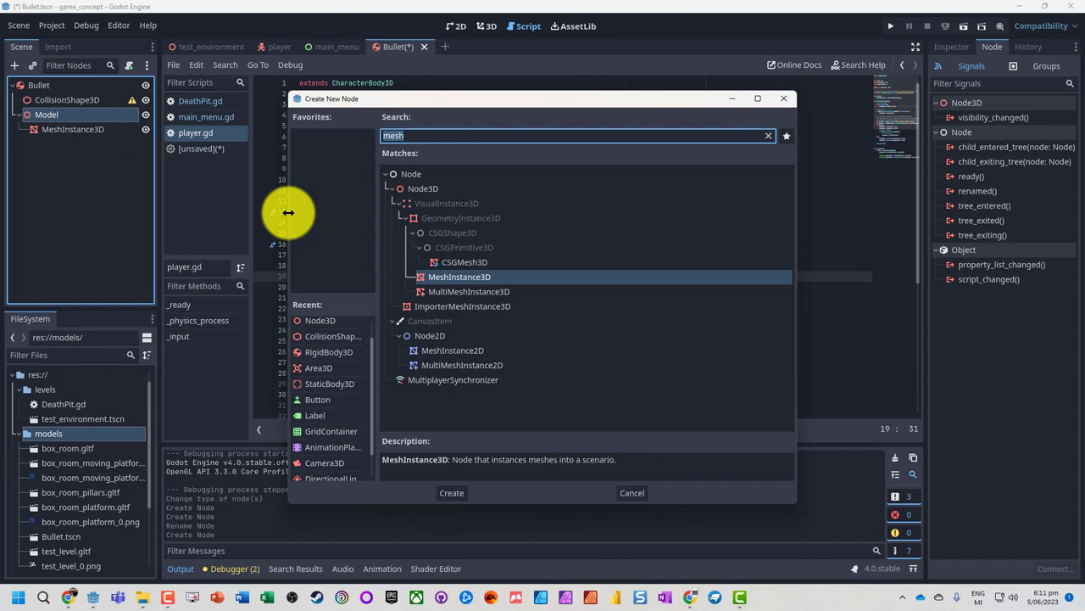
pyautogui.doubleClick(454, 277)
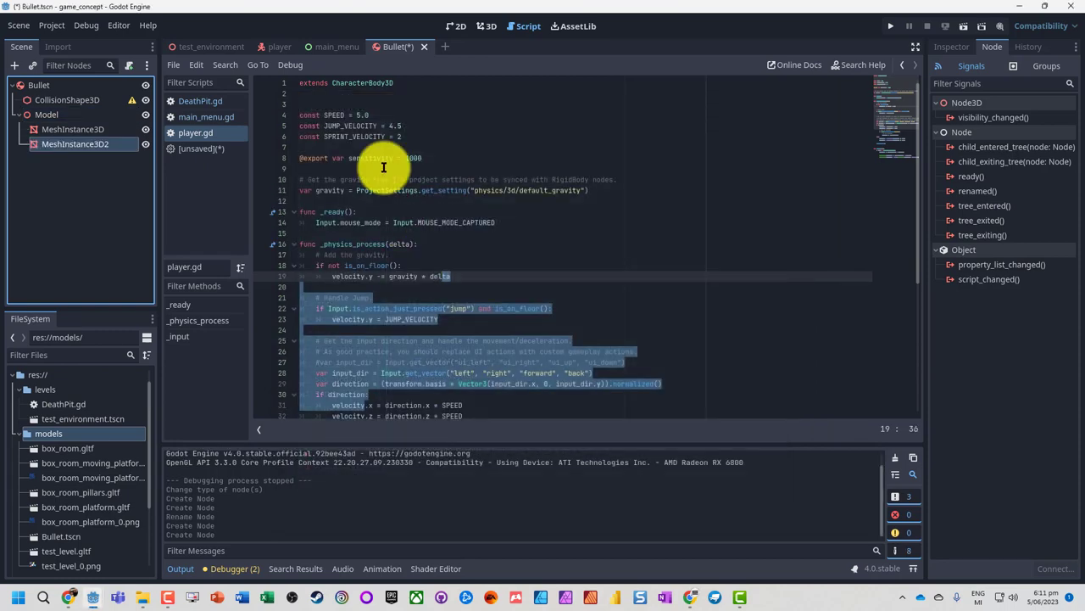
# - Assign a new CylinderMesh to the first MeshInstance3D
pyautogui.click(487, 26)
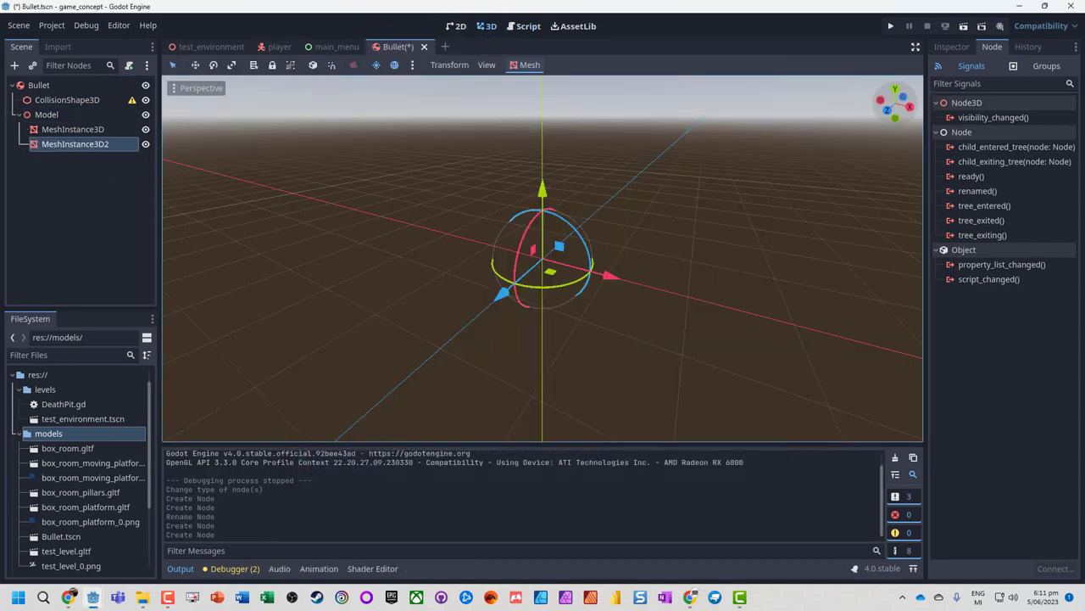
pyautogui.click(74, 129)
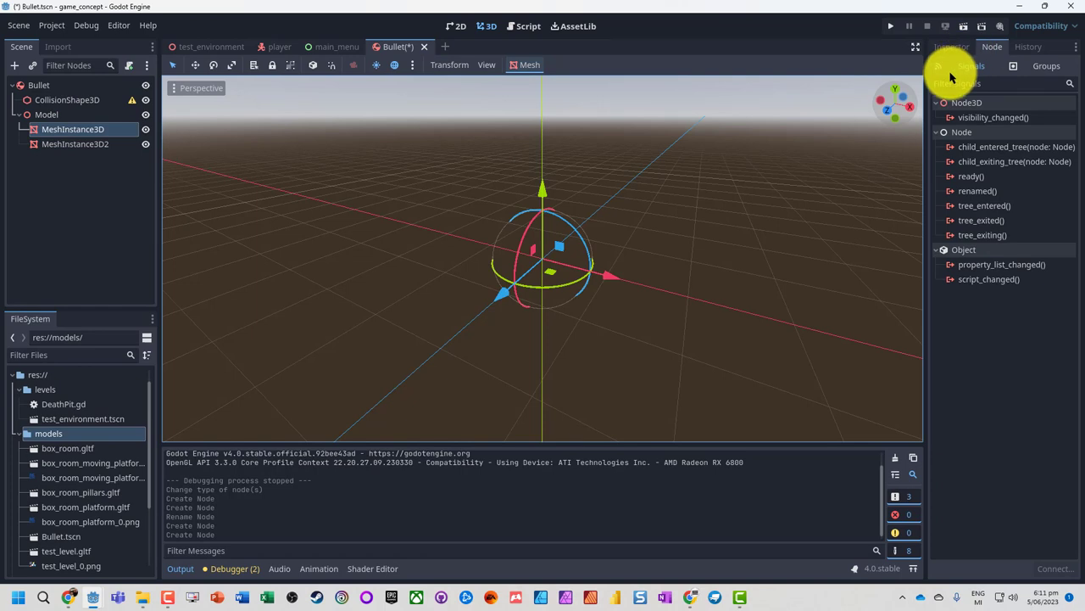
pyautogui.click(960, 48)
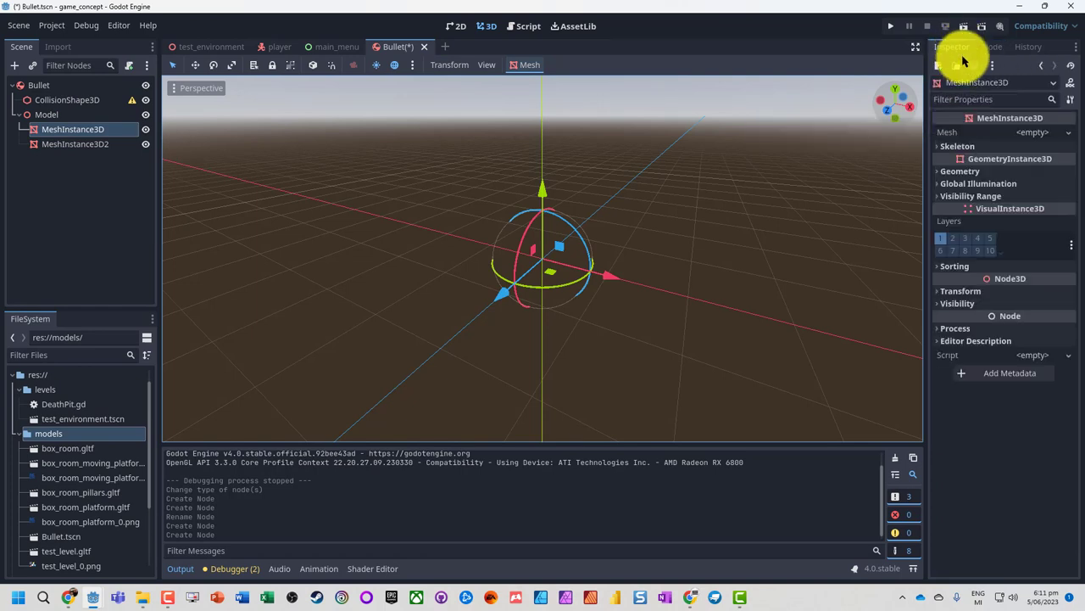
pyautogui.click(1036, 134)
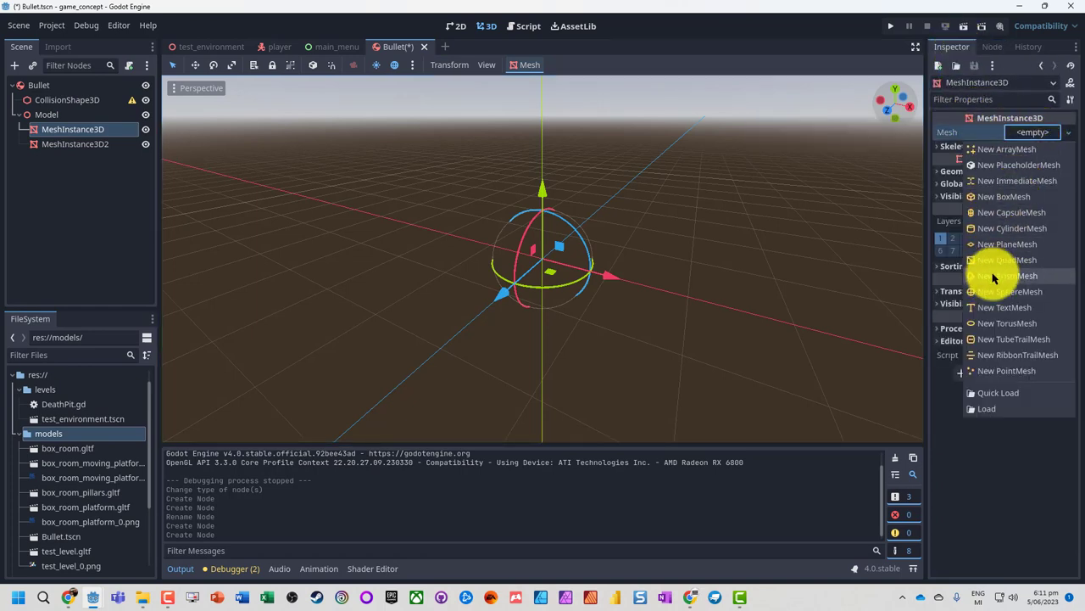
pyautogui.click(1003, 229)
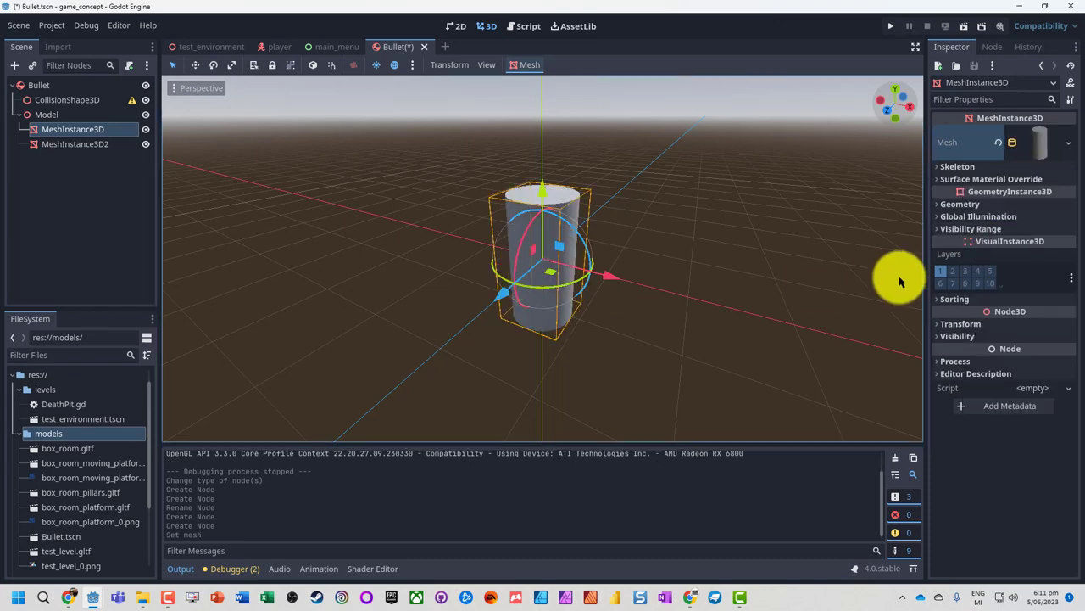
# - Rename the cylinder mesh node to BulletBody
pyautogui.click(76, 130)
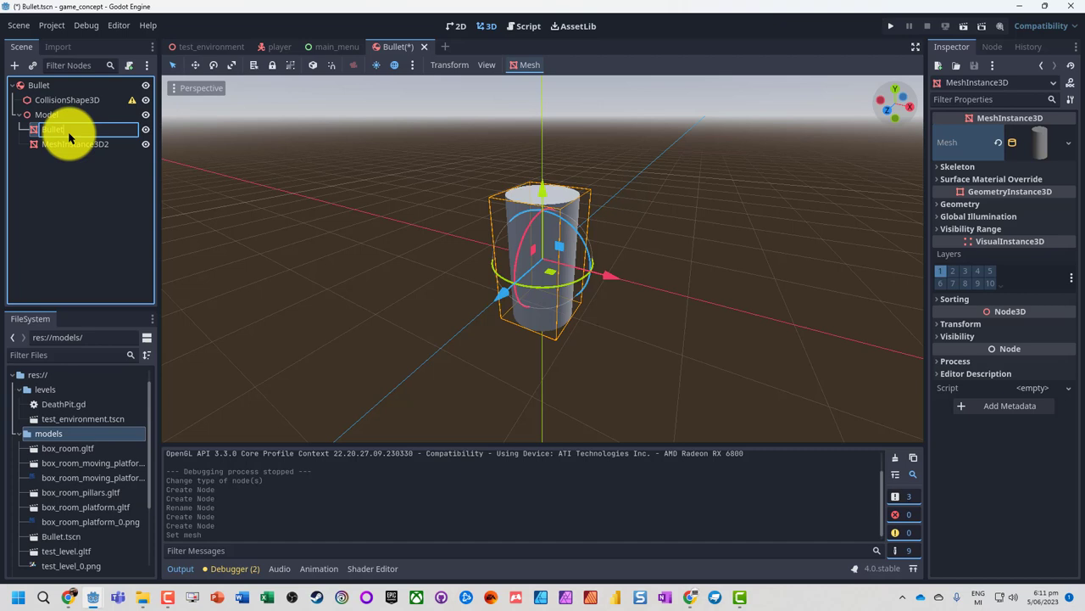
pyautogui.write('BulletBody')
pyautogui.press('Return')
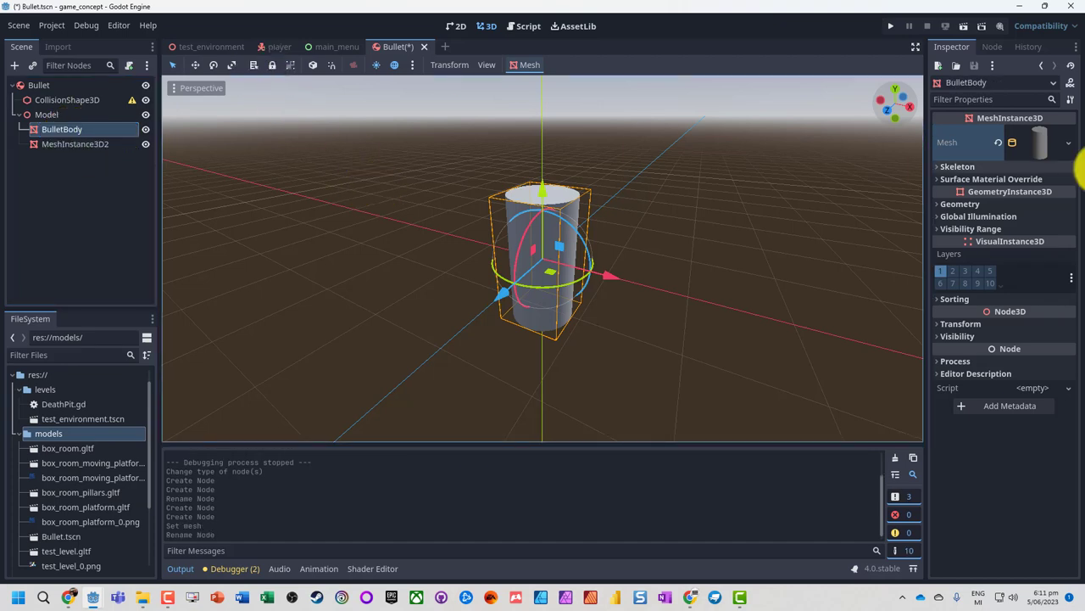
# - Set the CylinderMesh height to 0.25 m and top and bottom radius to 0.1 m
pyautogui.click(1039, 143)
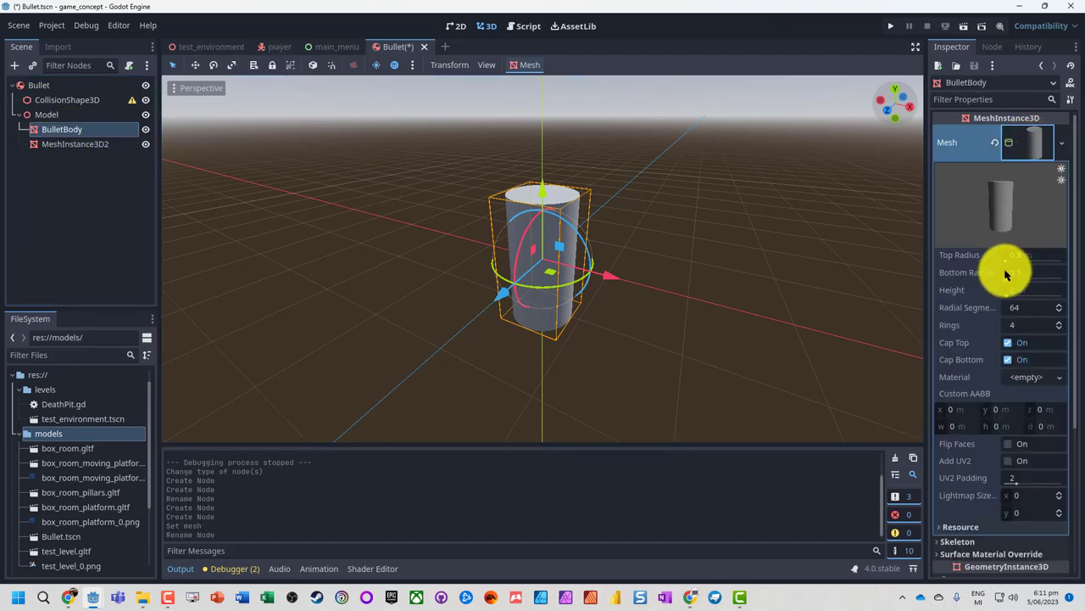
pyautogui.click(1044, 141)
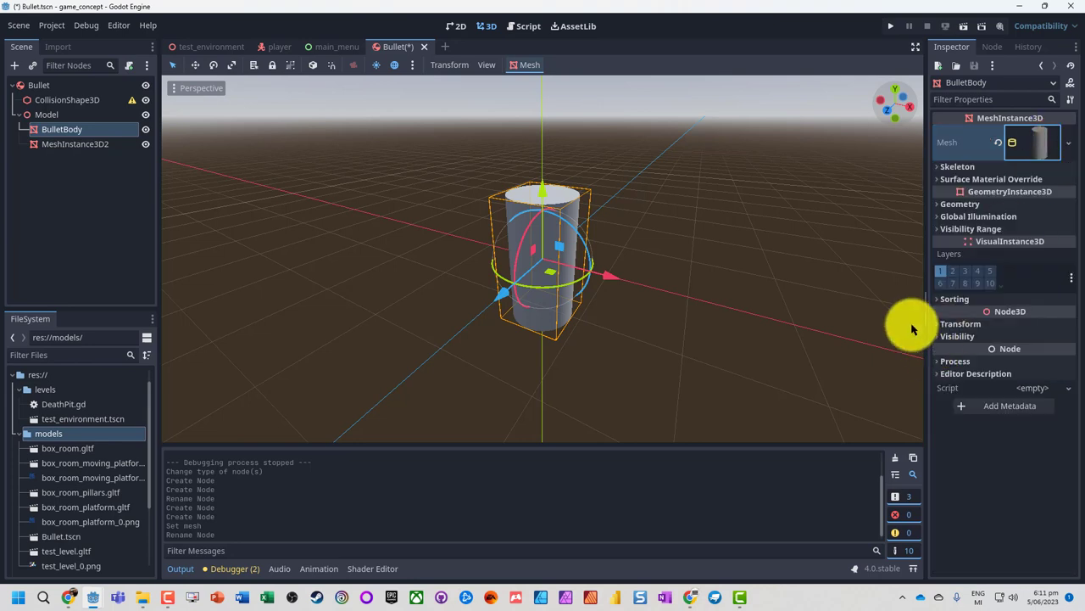
pyautogui.click(1029, 142)
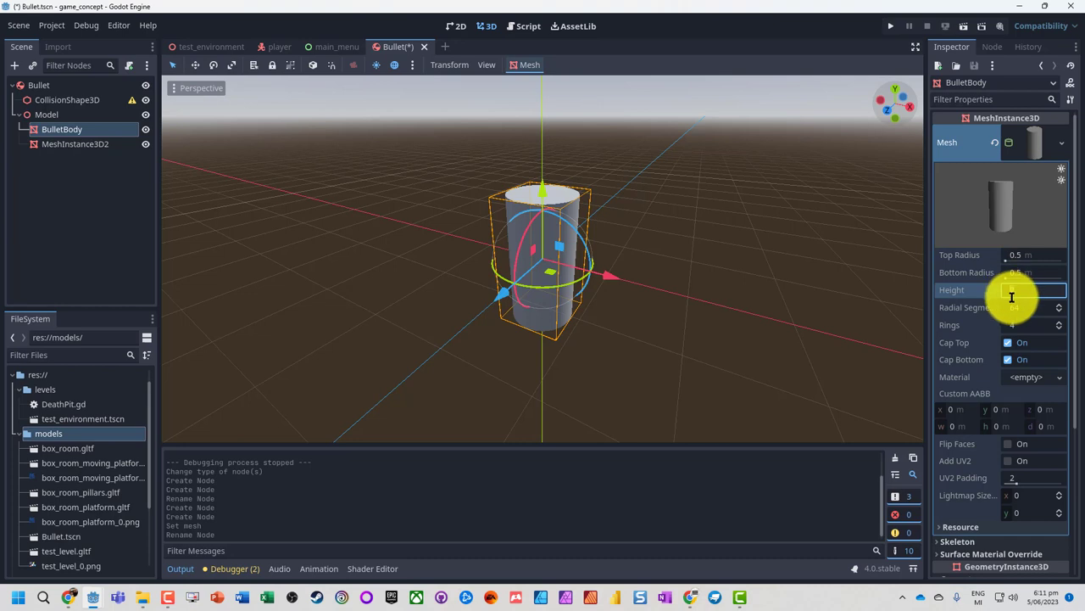
pyautogui.press('Return')
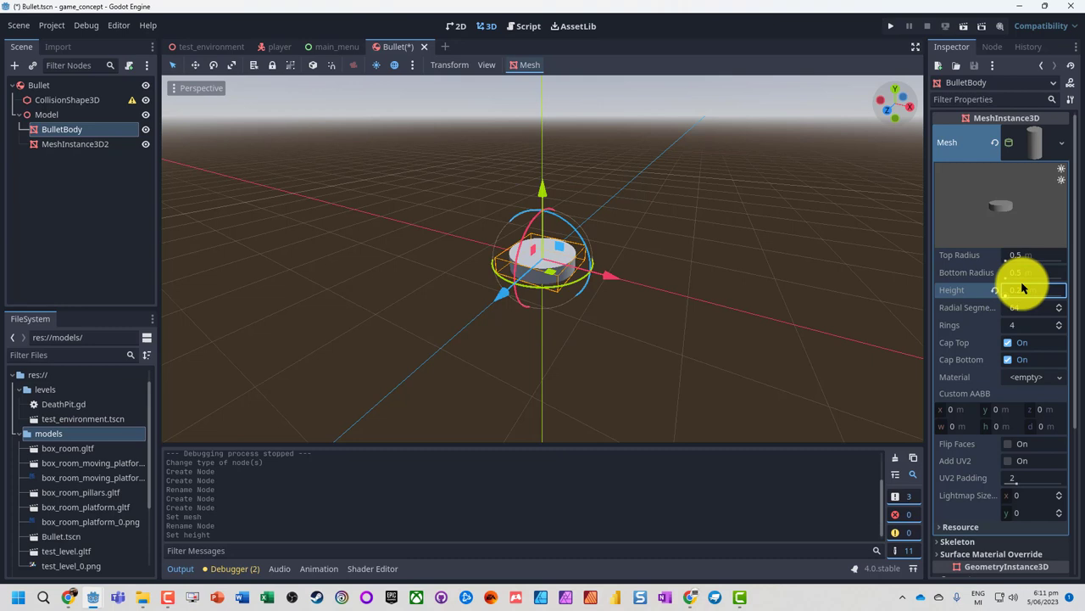
pyautogui.click(1021, 273)
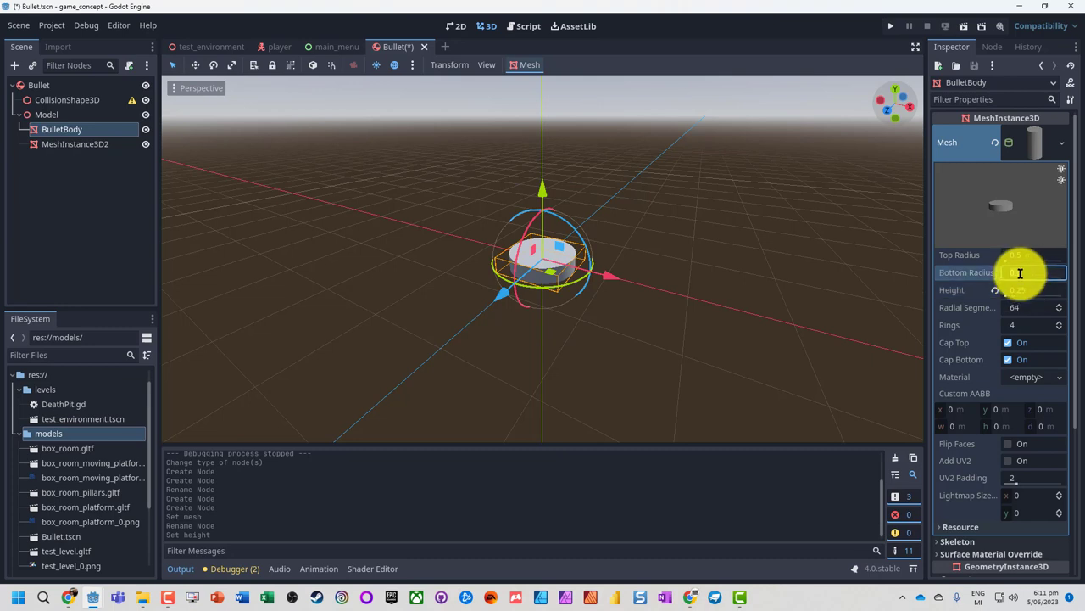
pyautogui.click(1017, 254)
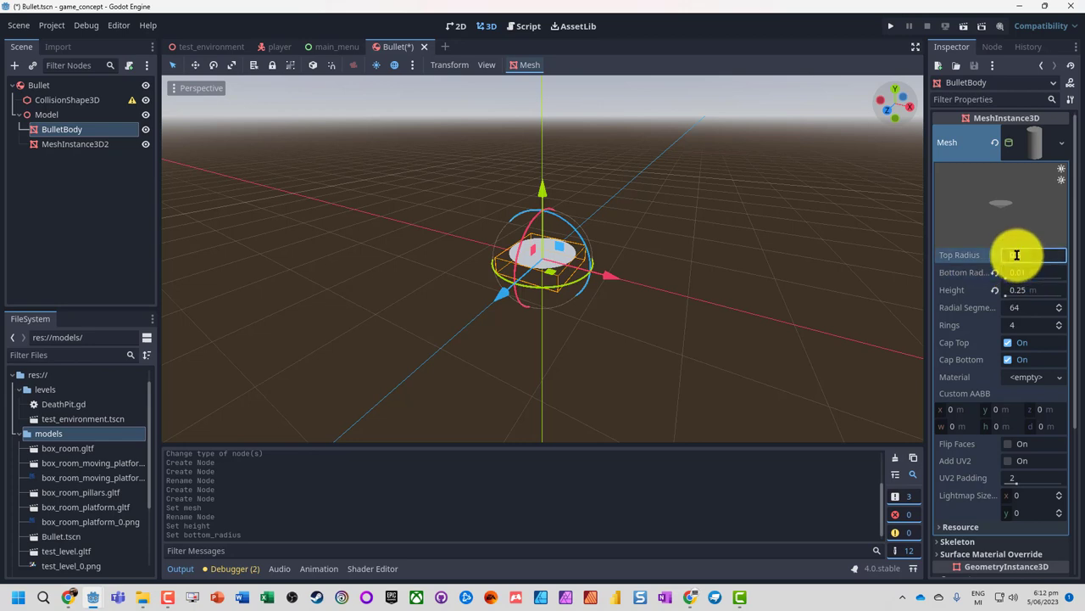
pyautogui.press('Return')
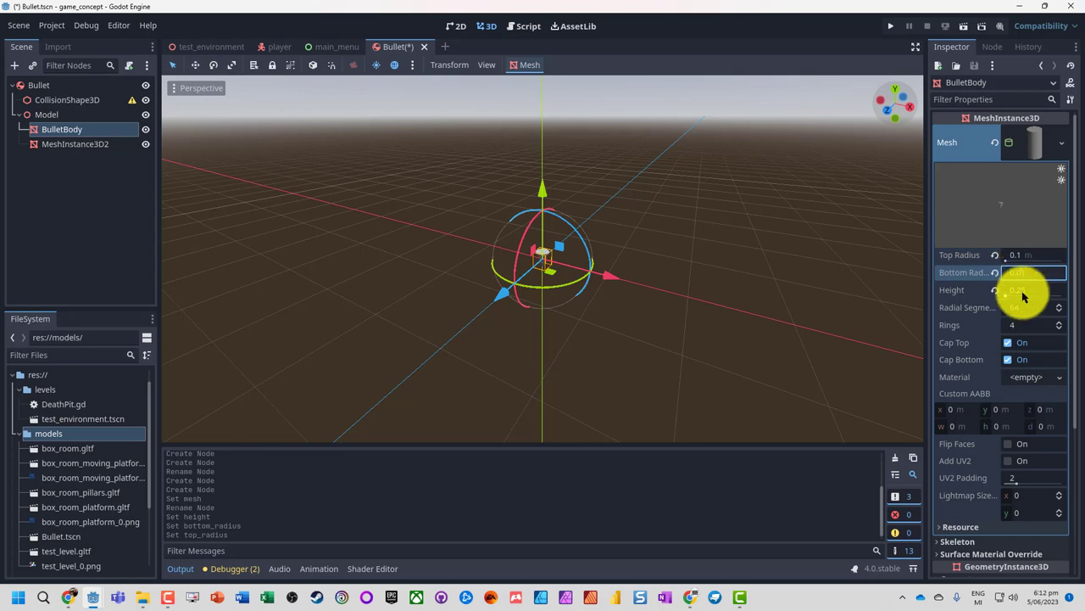
pyautogui.press('Return')
pyautogui.scroll(-3, 1024, 294)
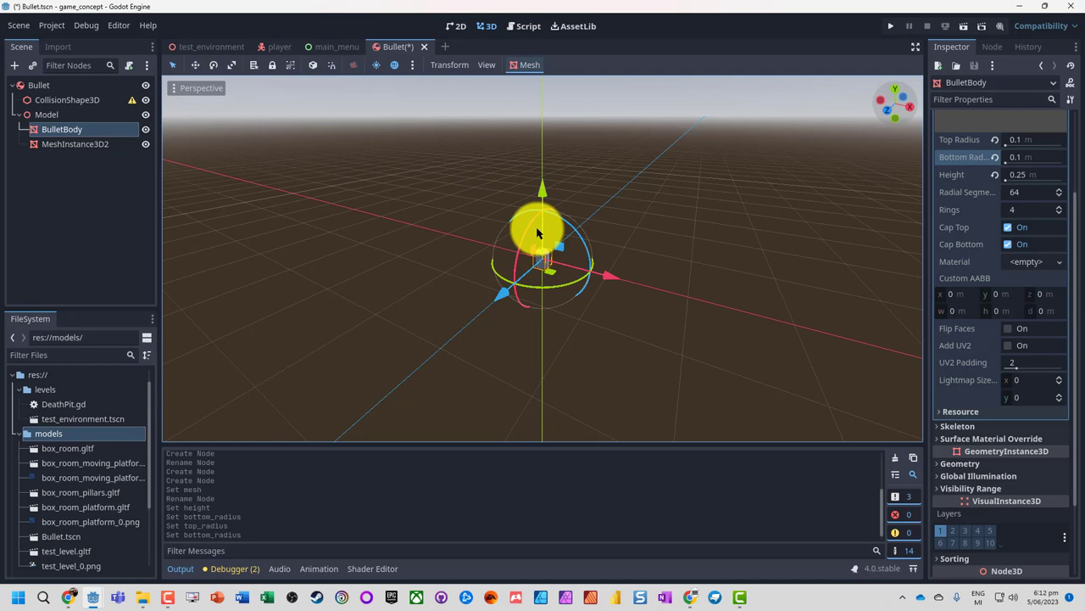
# - Set BulletBody's X rotation to exactly 90°, laying the cylinder on its side
pyautogui.moveTo(526, 241); pyautogui.dragTo(533, 230)
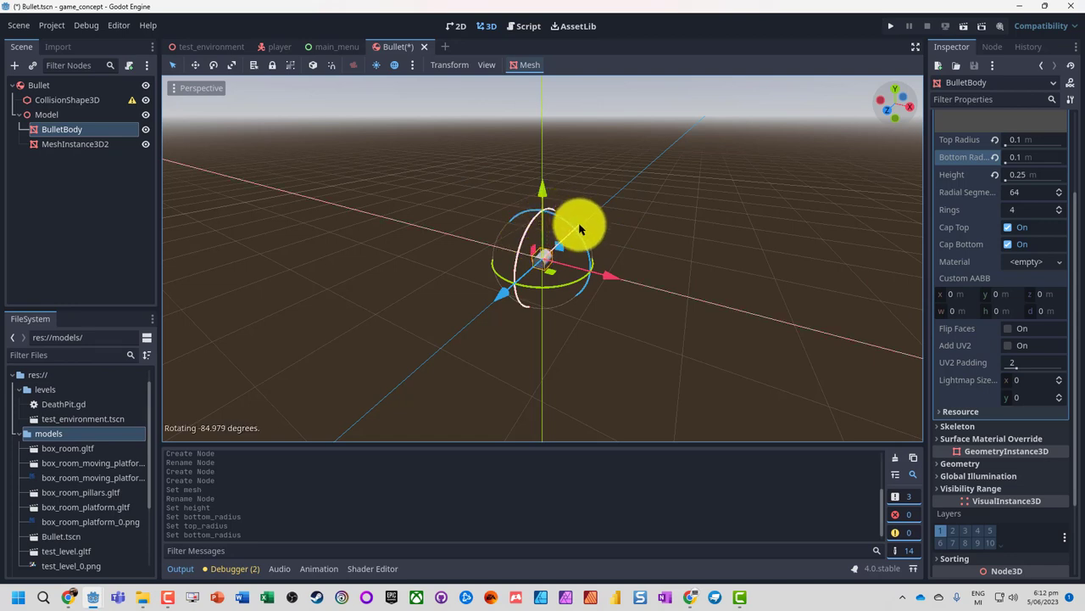
pyautogui.moveTo(579, 228); pyautogui.dragTo(581, 229)
pyautogui.scroll(-3, 962, 450)
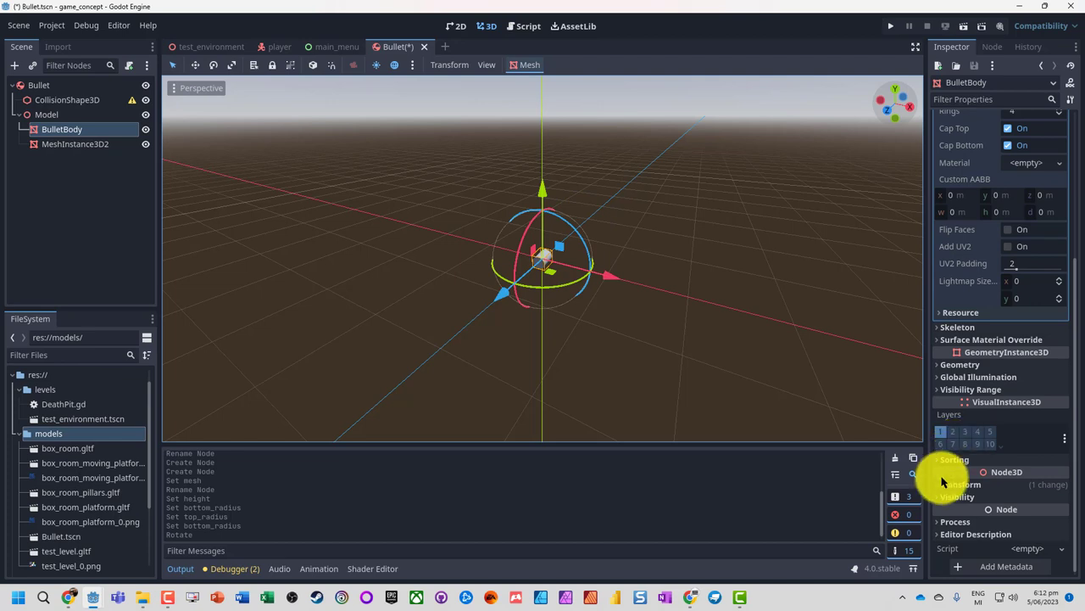
pyautogui.click(942, 481)
pyautogui.scroll(-4, 954, 477)
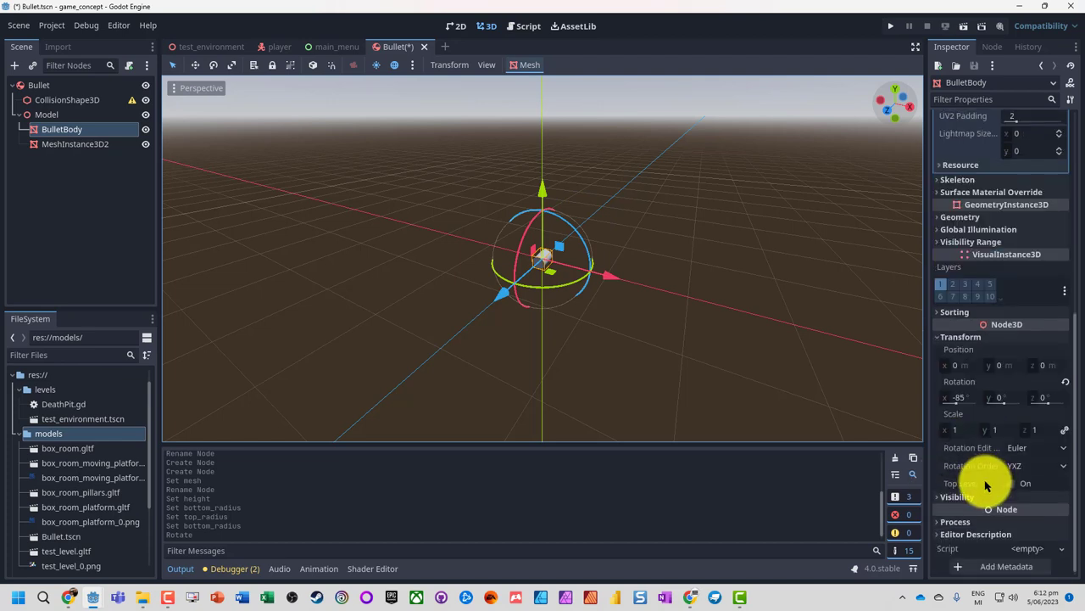
pyautogui.click(960, 398)
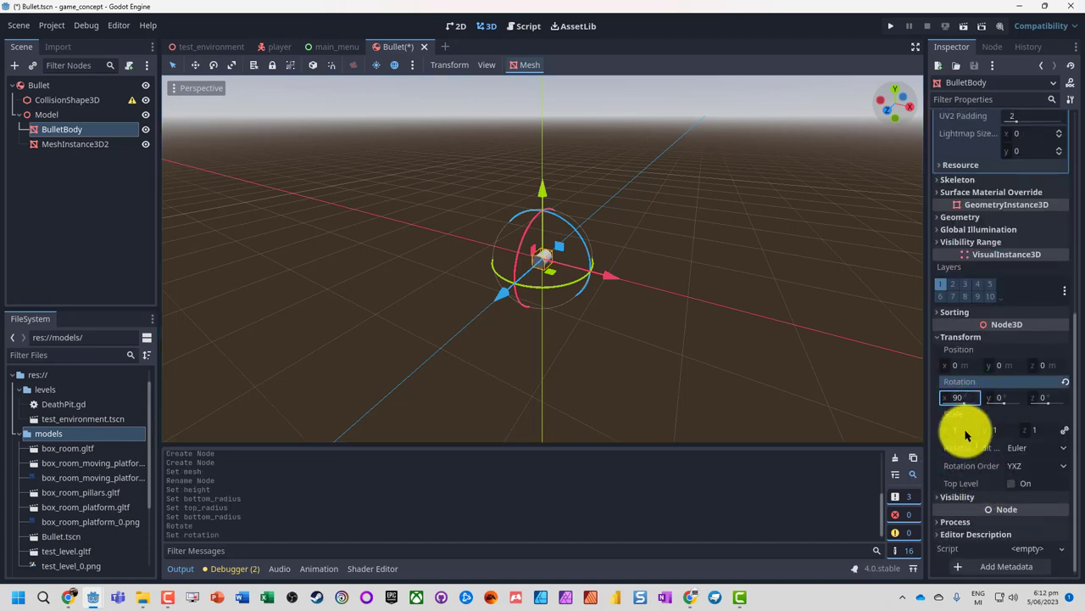
pyautogui.write('90')
pyautogui.click(965, 434)
# - Give MeshInstance3D2 a CapsuleMesh with radius 0.125 m and height 0.25 m
pyautogui.click(73, 145)
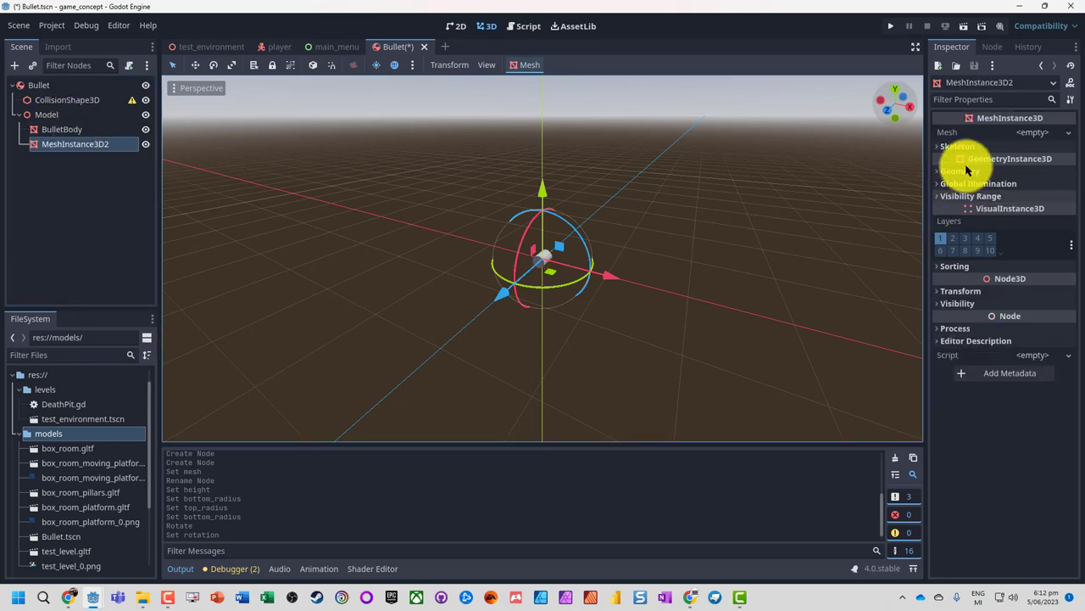
pyautogui.click(1038, 133)
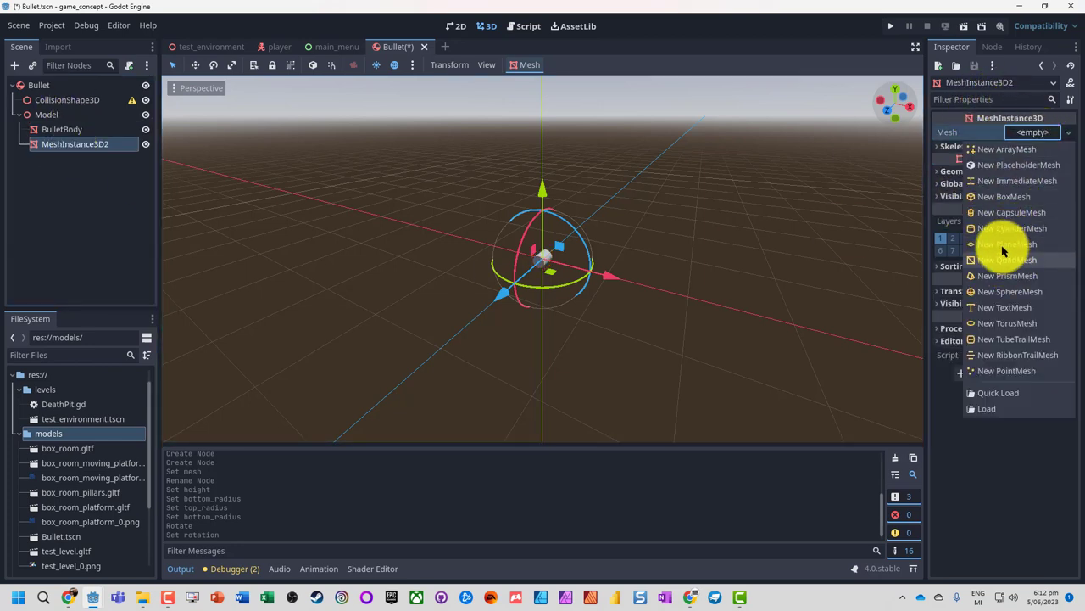
pyautogui.click(1011, 212)
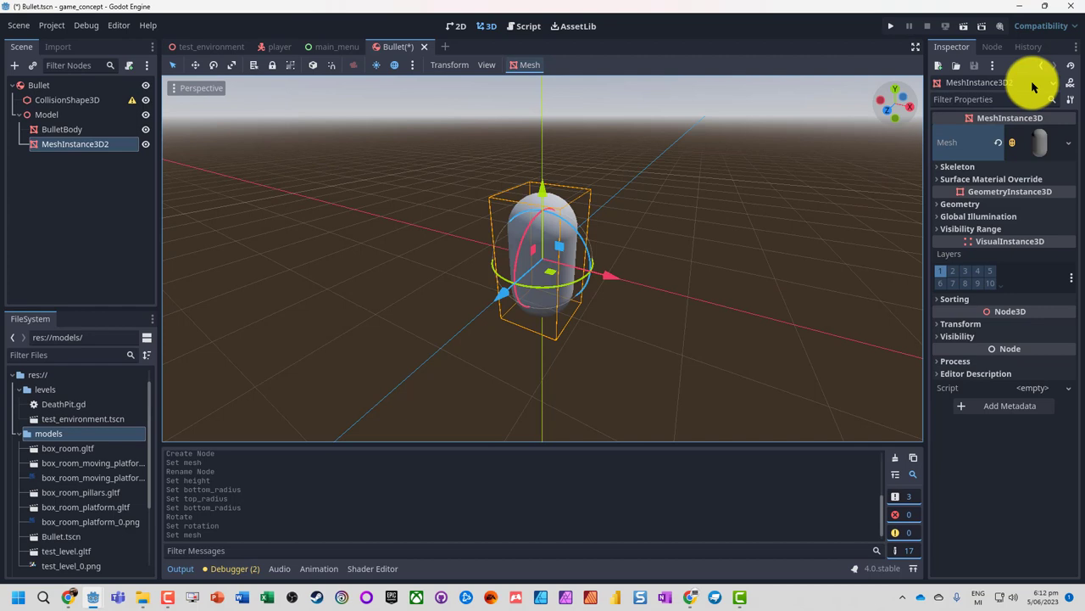
pyautogui.click(1045, 143)
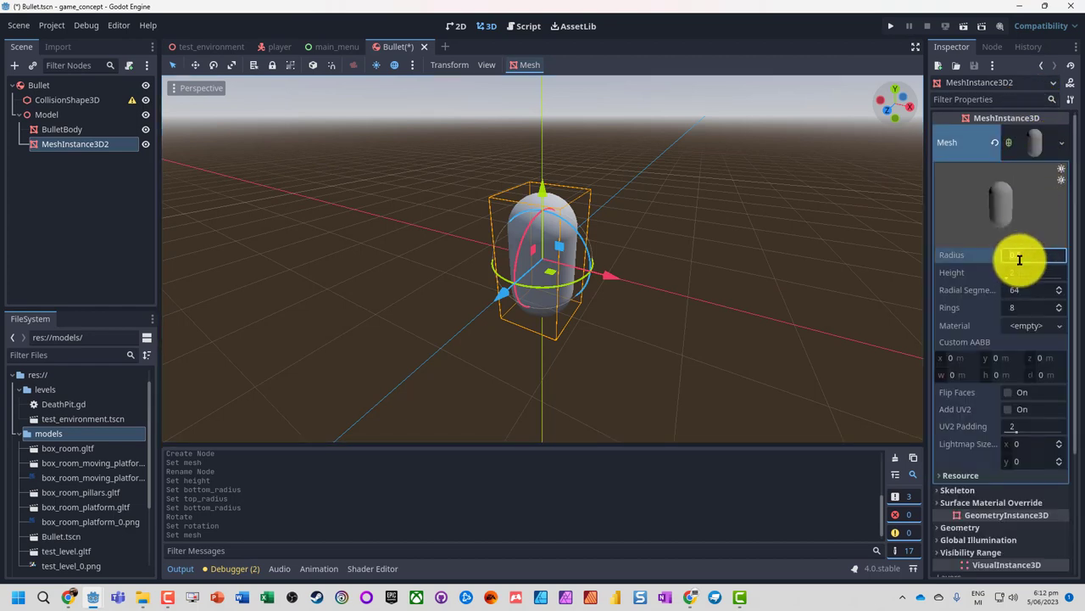
pyautogui.press('Tab')
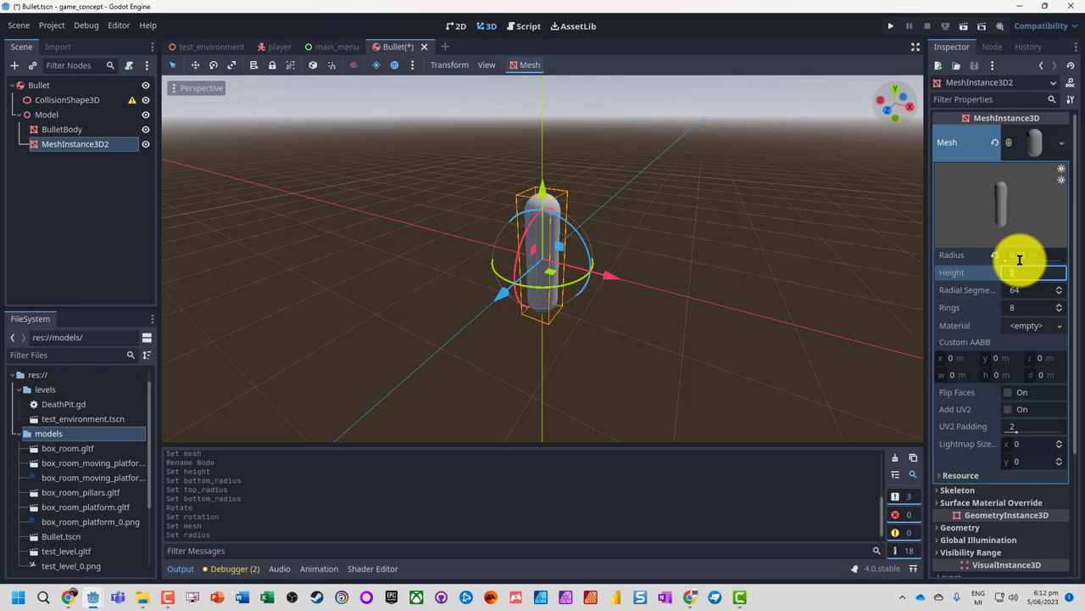
pyautogui.press('Return')
# - Drag the capsule along Z beside the cylinder and view from the side
pyautogui.scroll(1, 573, 252)
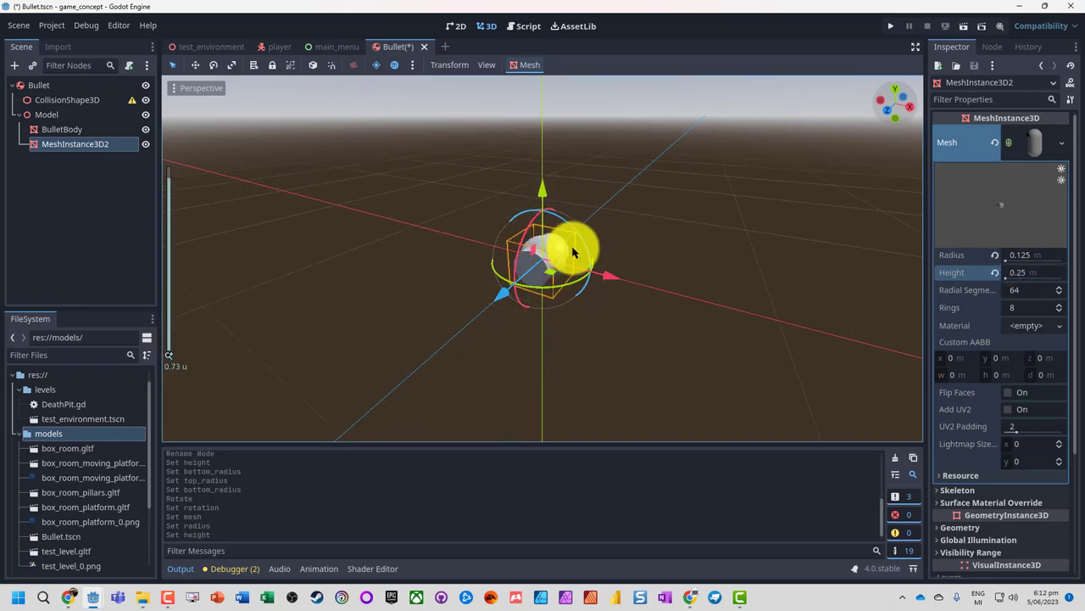
pyautogui.scroll(3, 574, 252)
pyautogui.scroll(-3, 572, 246)
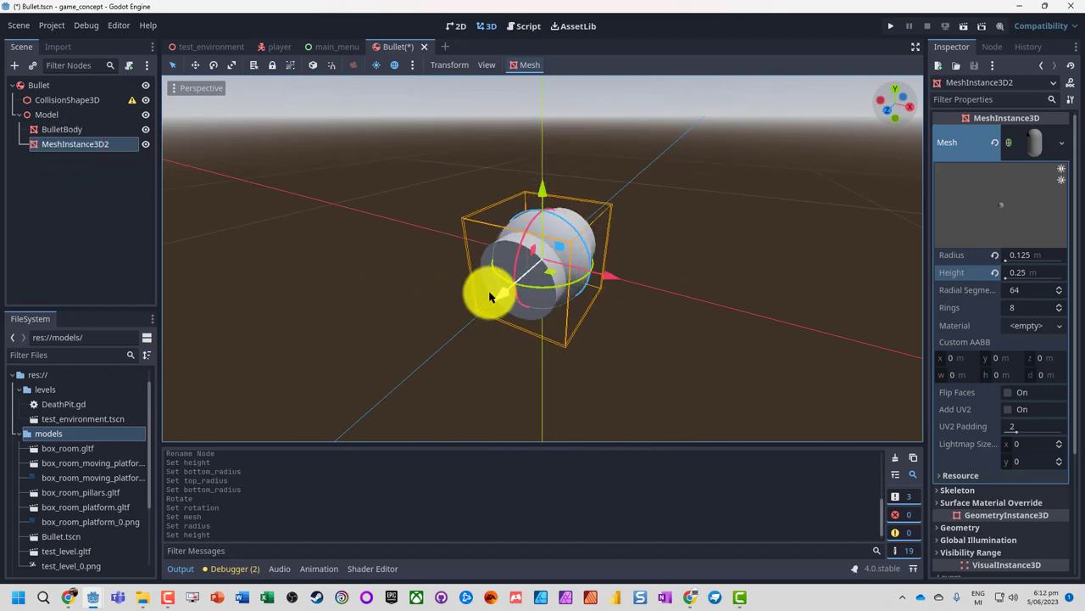
pyautogui.moveTo(500, 302); pyautogui.dragTo(910, 172)
pyautogui.click(906, 111)
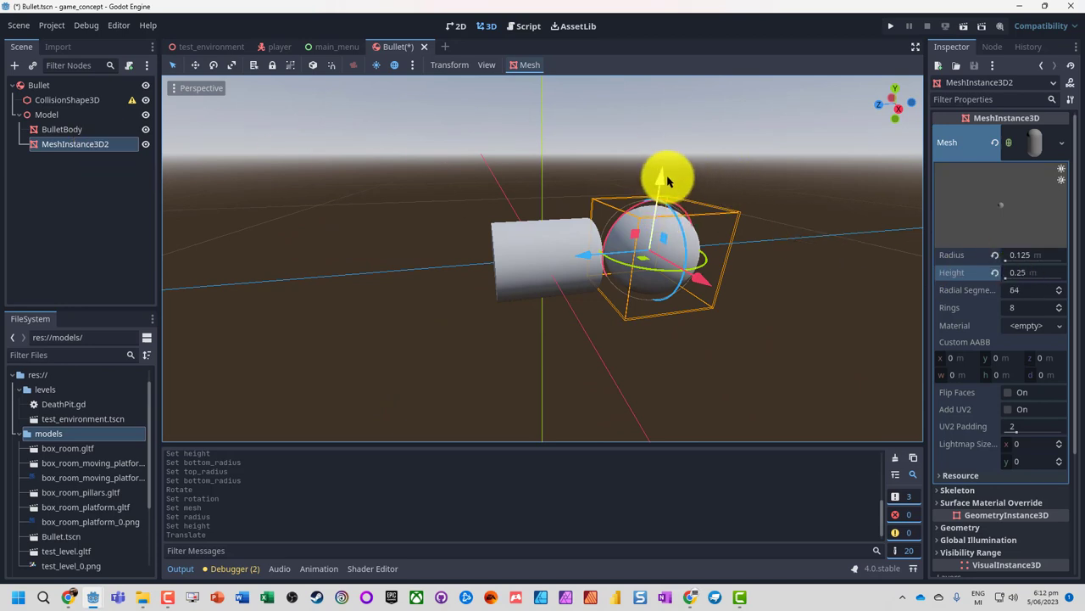
# - Try scaling the capsule and a 0.125 height, undoing both changes
pyautogui.click(214, 68)
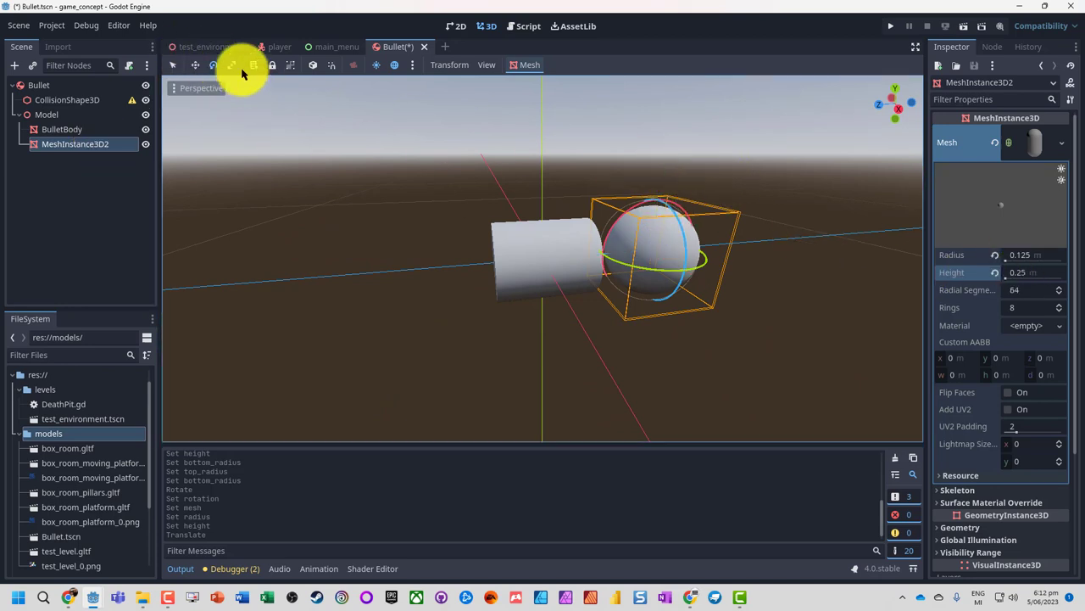
pyautogui.click(232, 66)
pyautogui.moveTo(591, 260); pyautogui.dragTo(608, 259)
pyautogui.hotkey('ctrl', 'z')
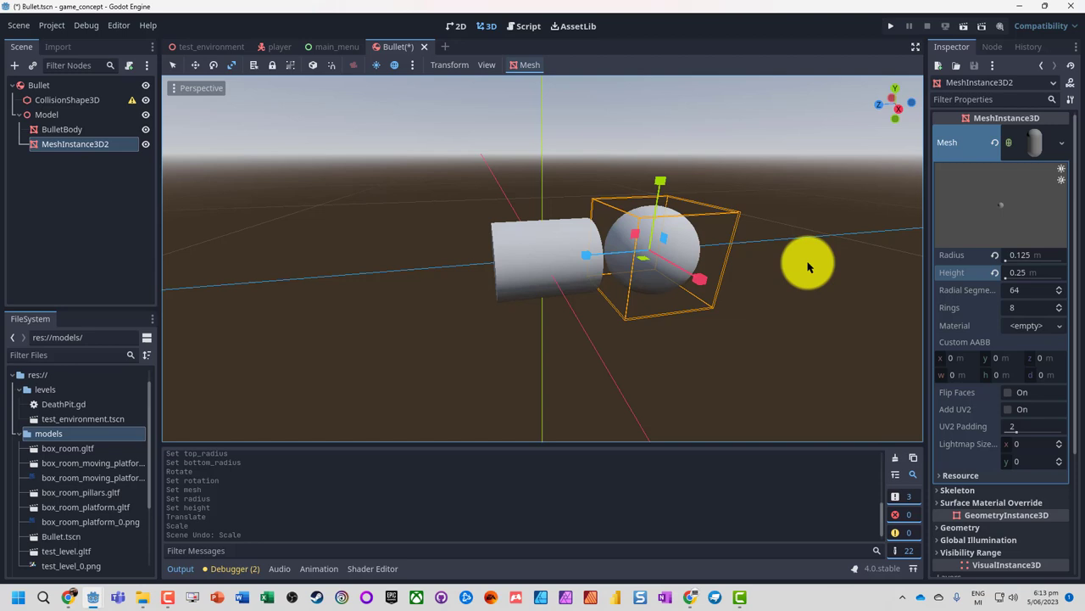
pyautogui.click(1021, 273)
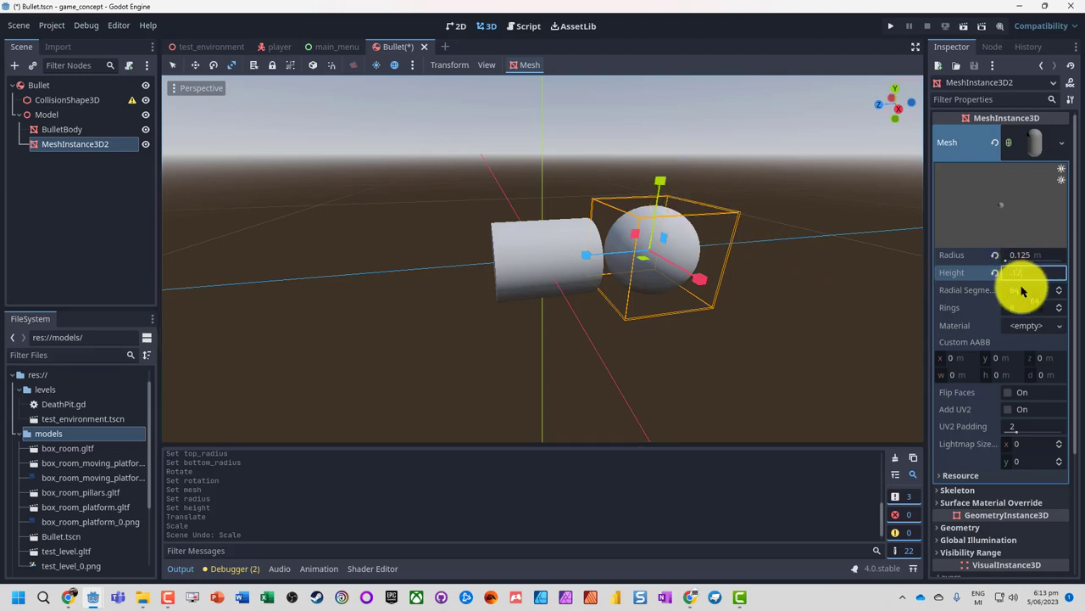
pyautogui.write('0.125')
pyautogui.press('Return')
pyautogui.hotkey('ctrl', 'z')
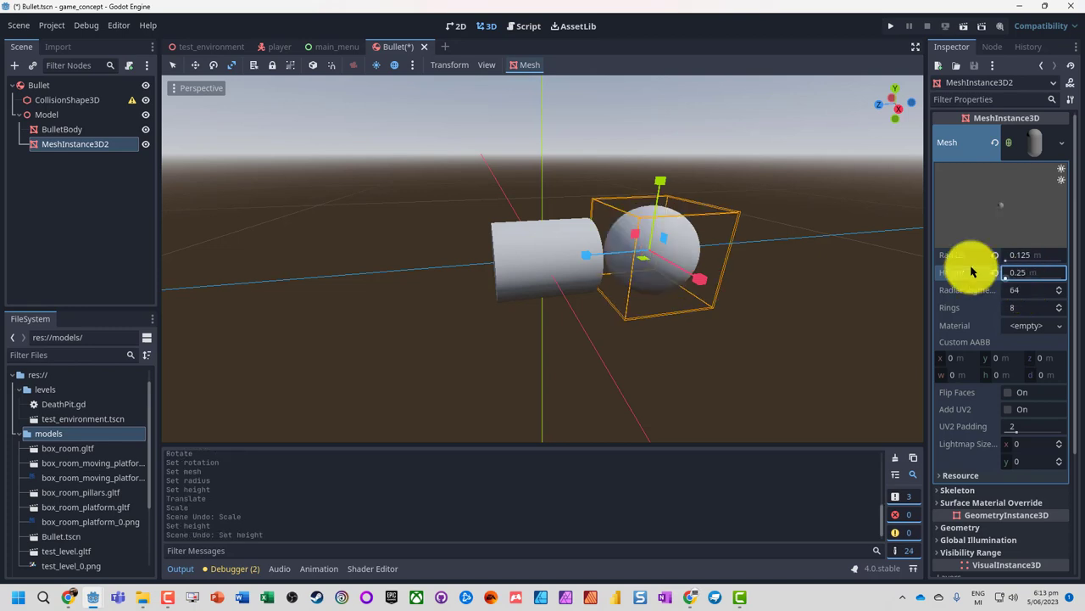
# - Slide the capsule about 0.14 along Z into the cylinder's end
pyautogui.click(195, 65)
pyautogui.moveTo(578, 261); pyautogui.dragTo(526, 257)
pyautogui.scroll(-5, 763, 199)
pyautogui.scroll(2, 585, 269)
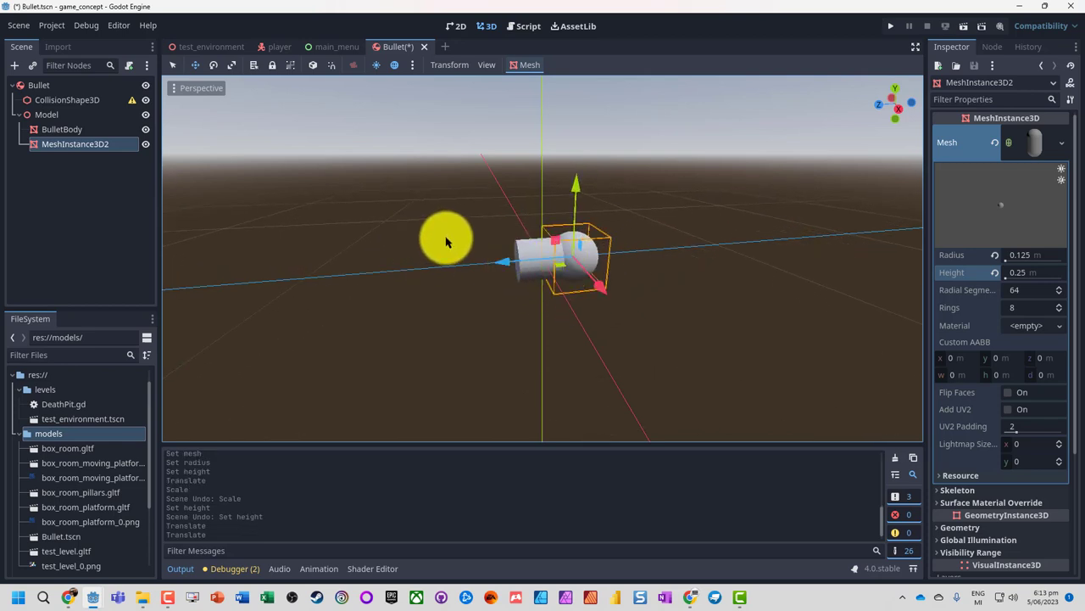
pyautogui.scroll(-6, 446, 241)
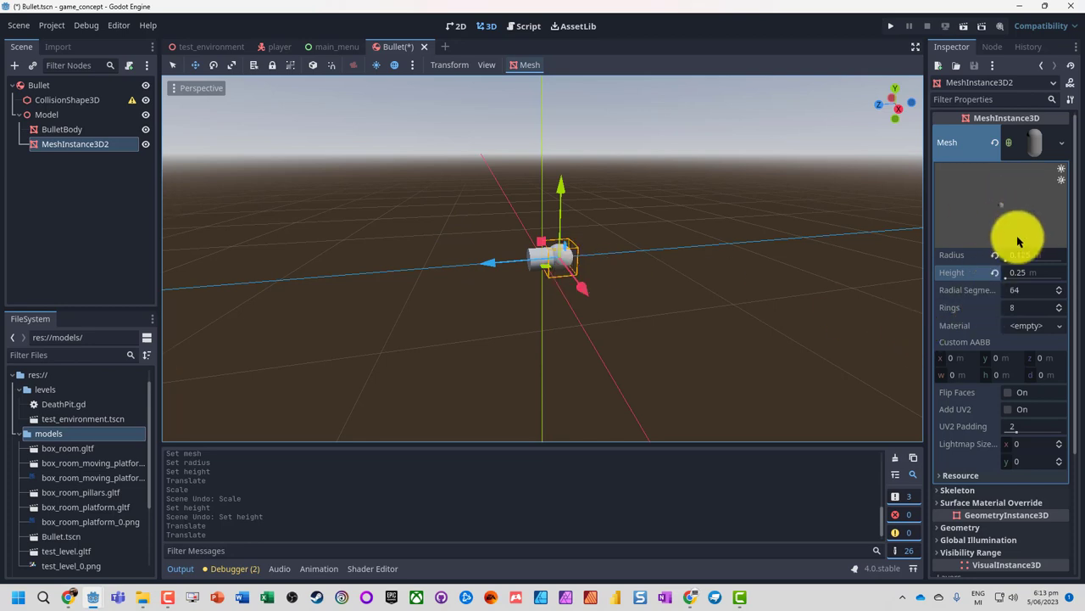
# - Add a new StandardMaterial3D as the capsule's surface material override
pyautogui.click(1014, 502)
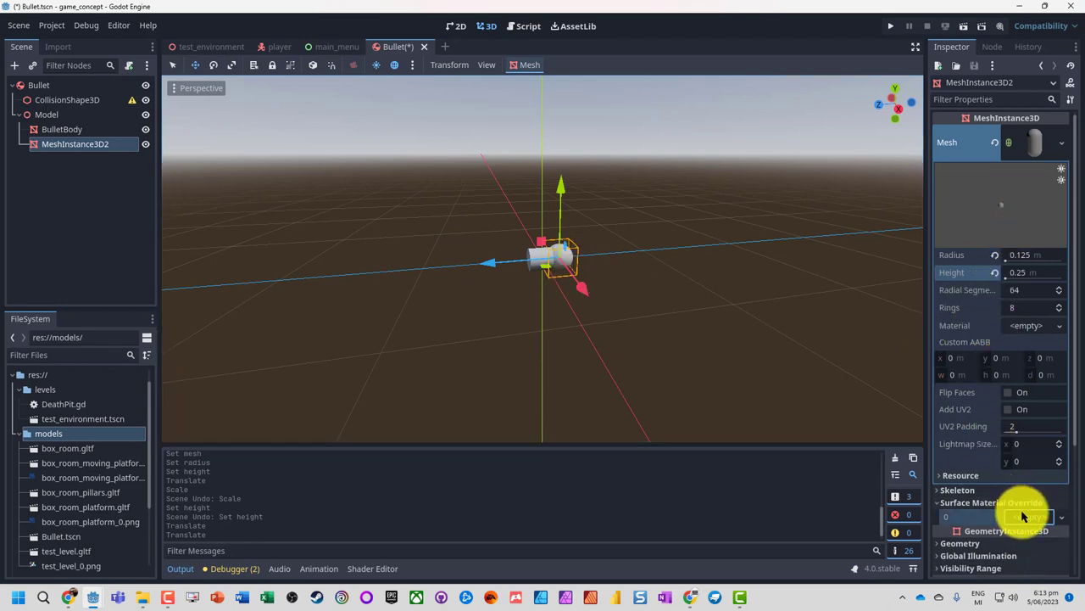
pyautogui.click(1022, 514)
pyautogui.click(992, 527)
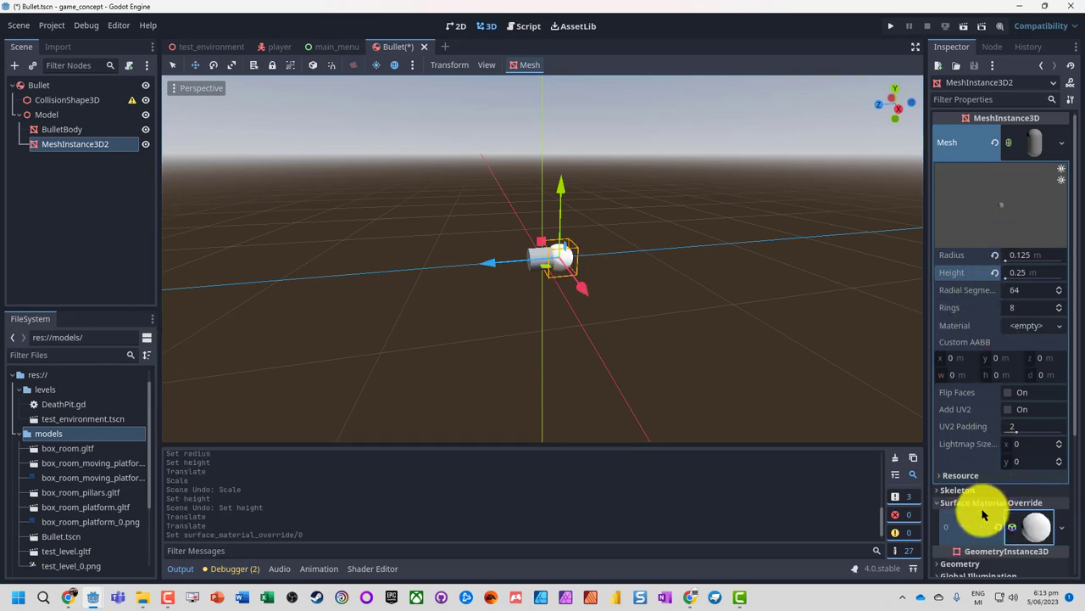
pyautogui.click(1038, 524)
# - Set the tip material's albedo colour to bright yellow (f1d600)
pyautogui.click(953, 363)
pyautogui.click(1037, 376)
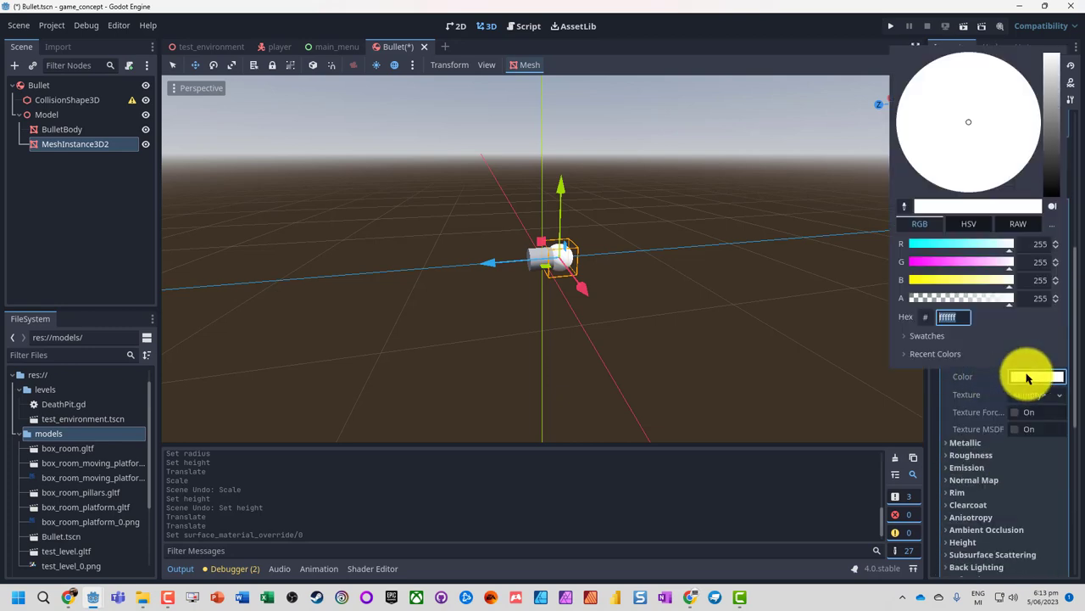
pyautogui.click(993, 265)
pyautogui.moveTo(994, 263); pyautogui.dragTo(941, 262)
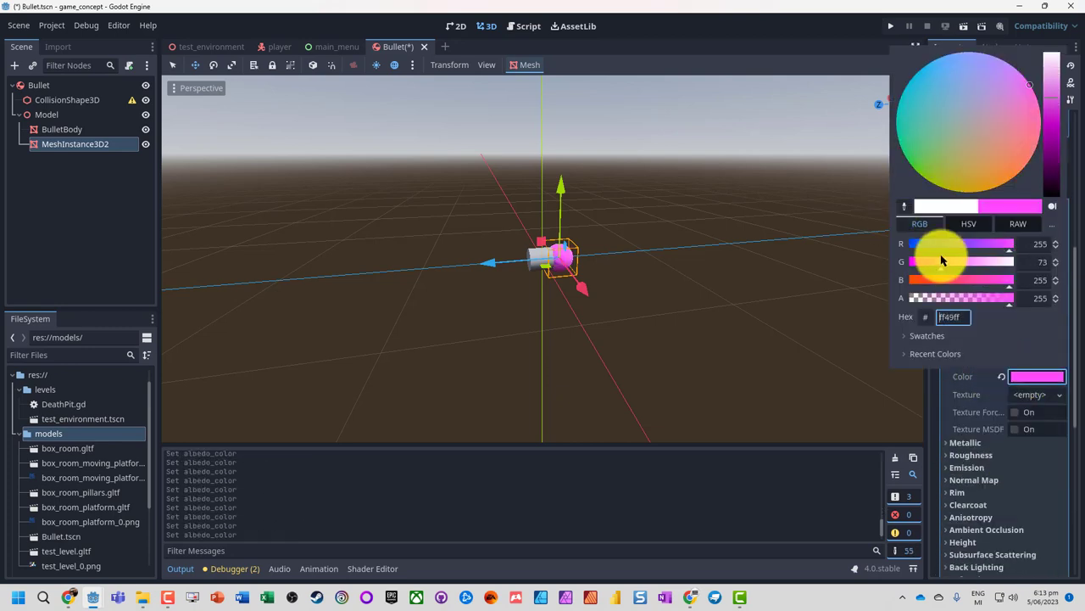
pyautogui.click(957, 194)
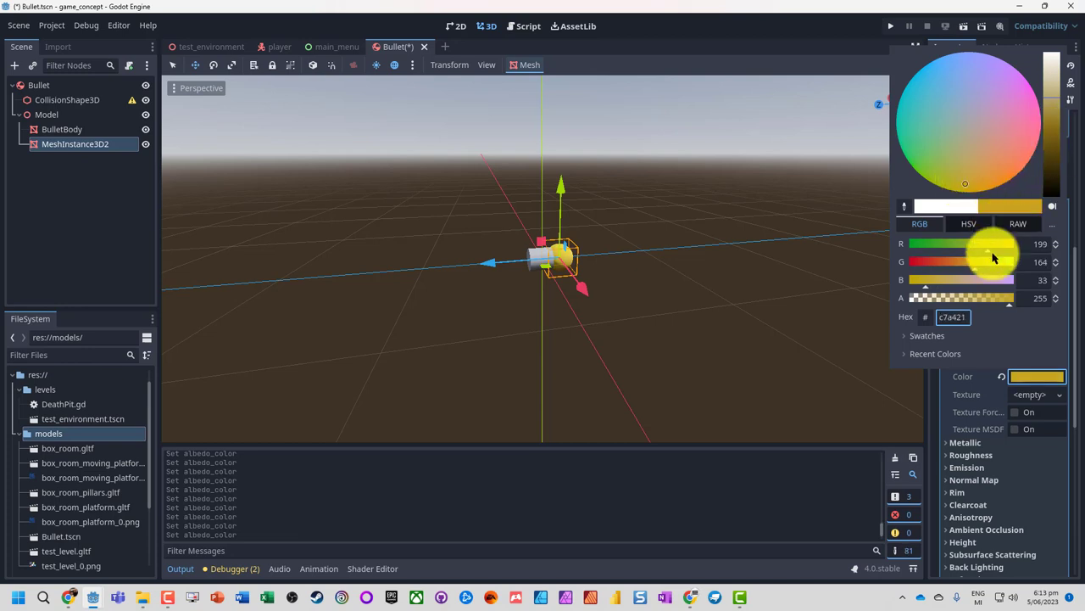
pyautogui.moveTo(992, 268); pyautogui.dragTo(997, 264)
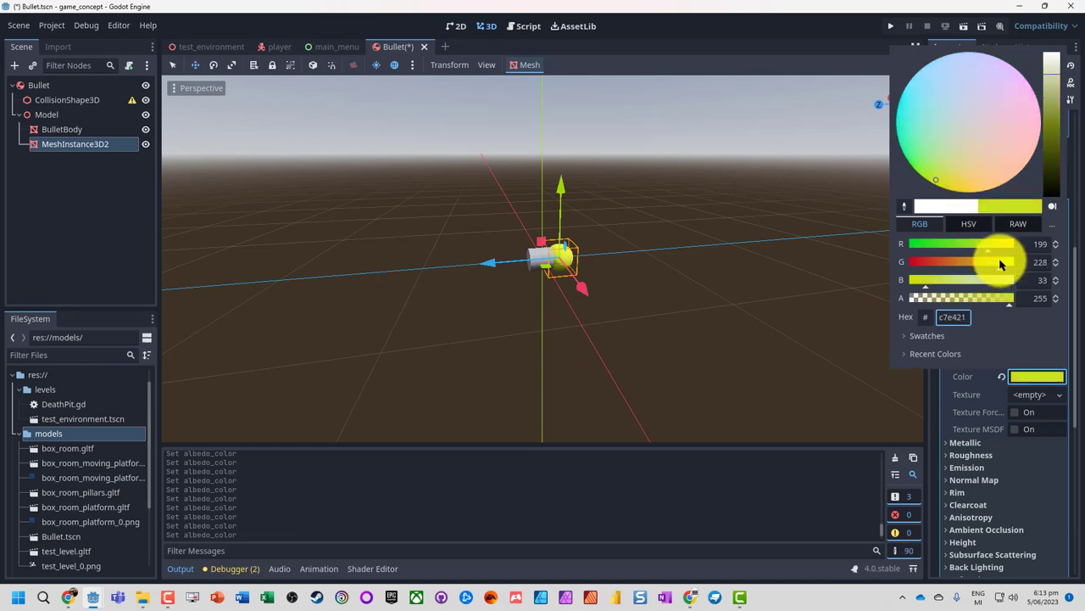
pyautogui.moveTo(969, 167); pyautogui.dragTo(957, 185)
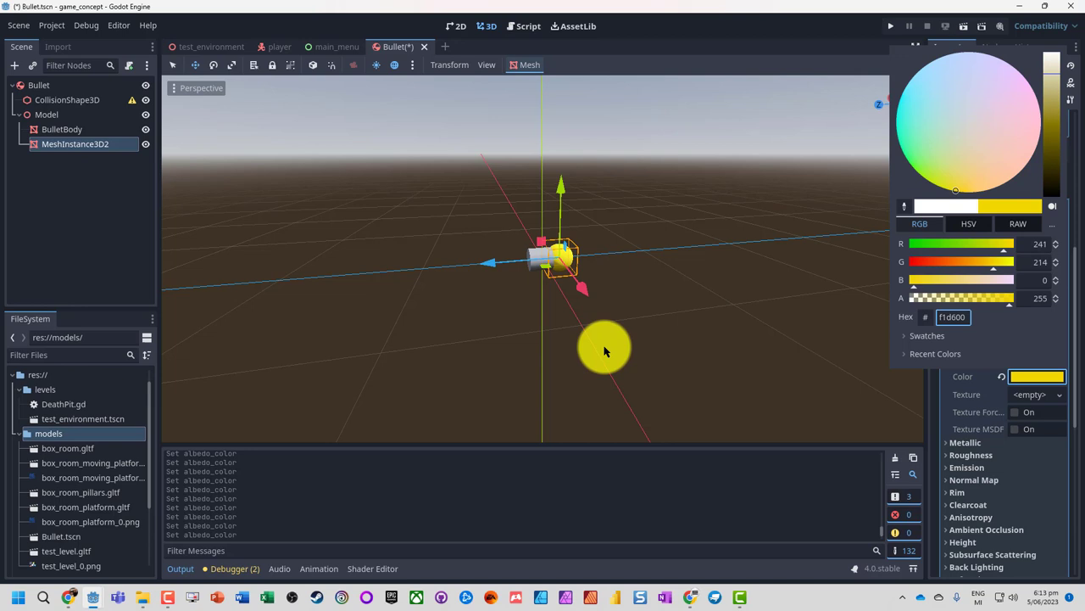
pyautogui.click(536, 258)
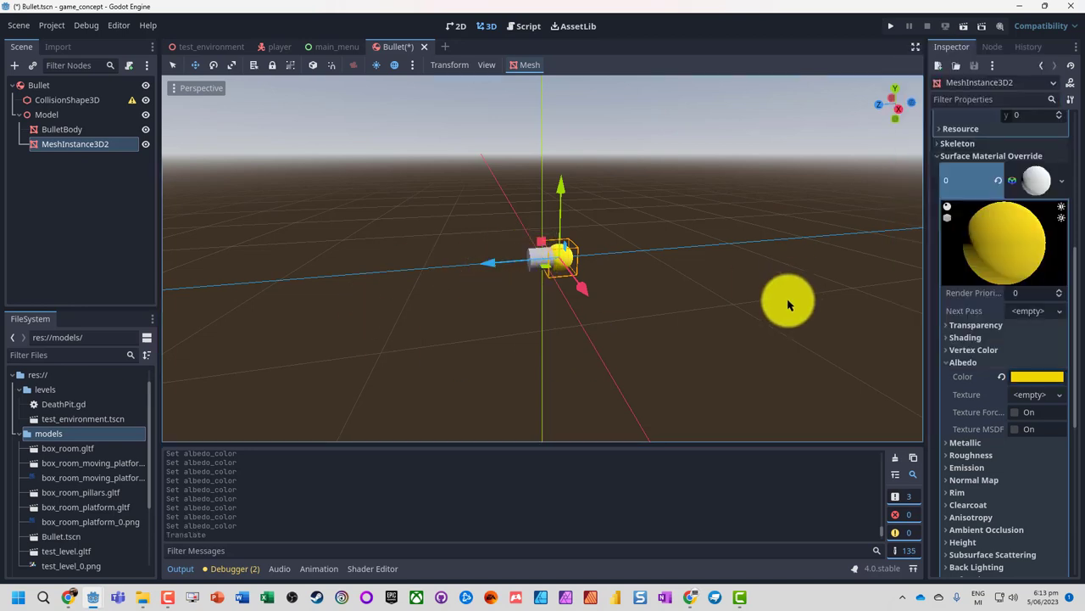
pyautogui.click(73, 128)
# - Add a new StandardMaterial3D to BulletBody's Surface Material Override
pyautogui.scroll(-1, 1018, 430)
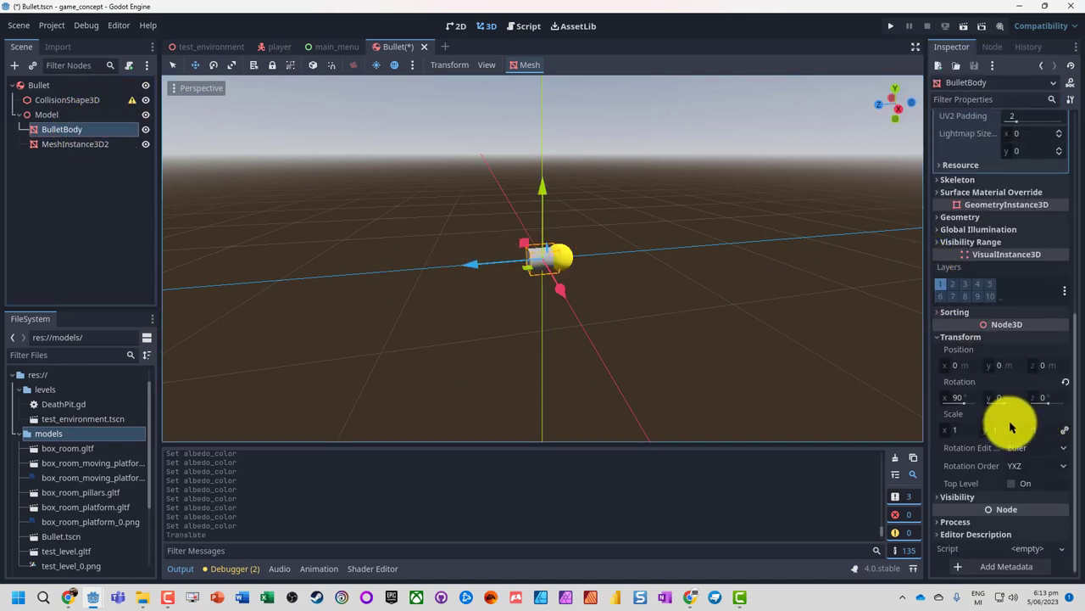
pyautogui.scroll(10, 1018, 154)
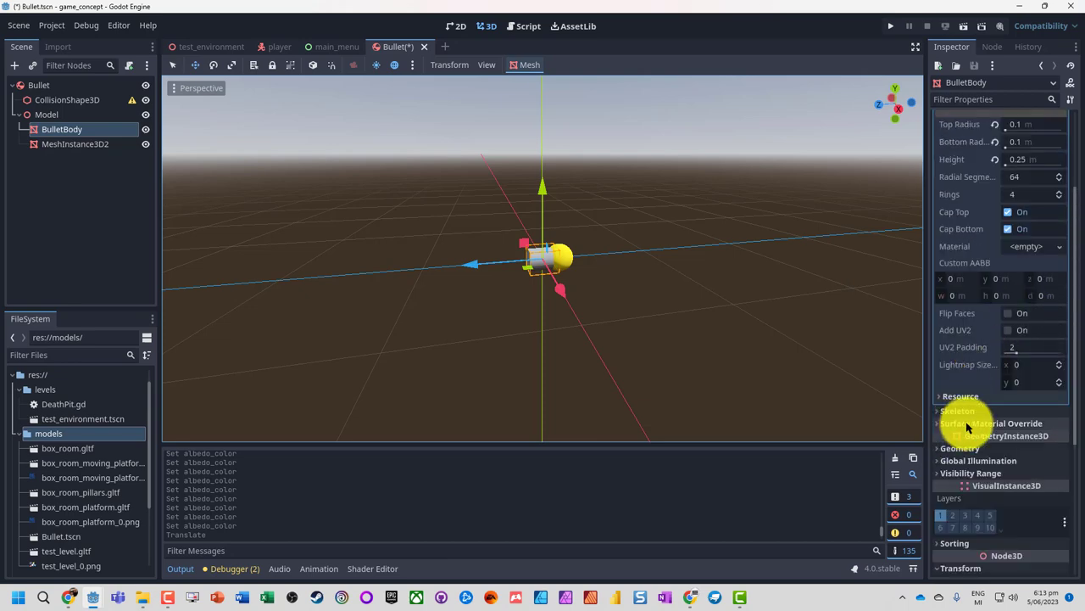
pyautogui.click(967, 424)
pyautogui.click(1025, 436)
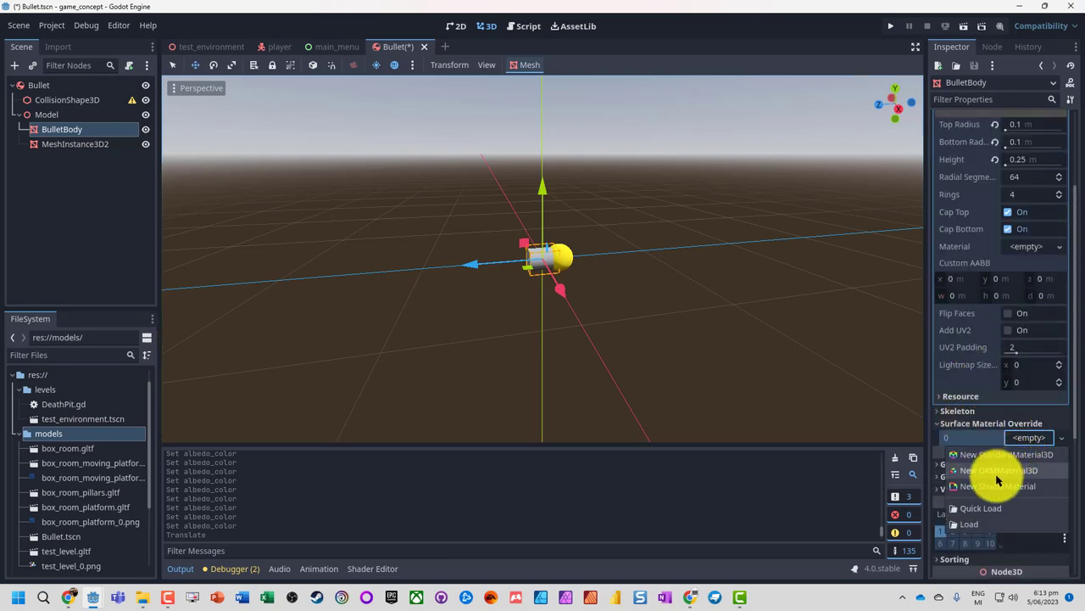
pyautogui.click(997, 456)
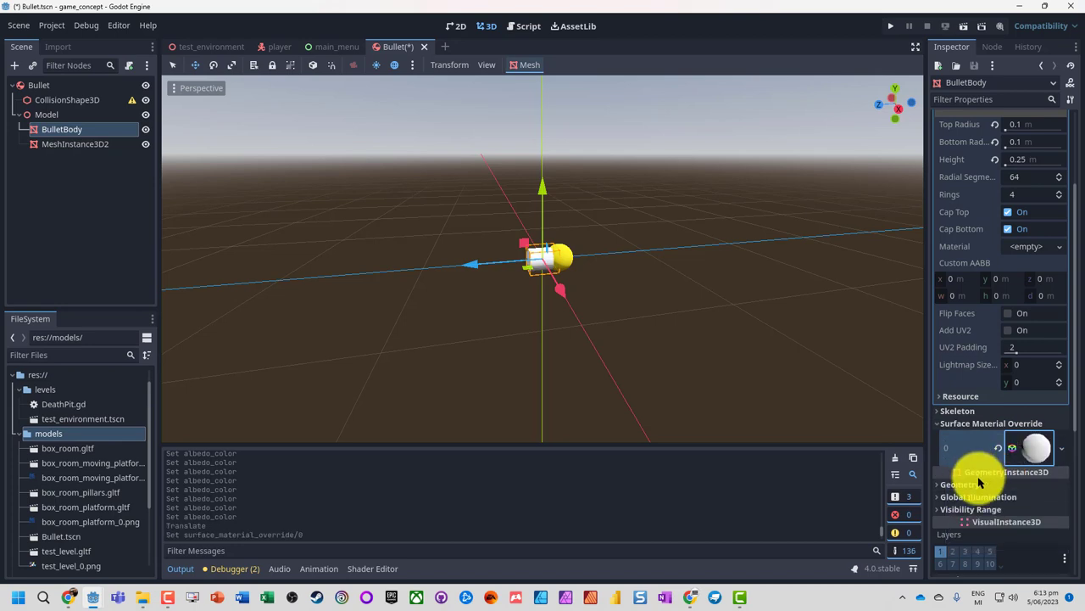
# - Set the body material's Albedo Color to deep orange
pyautogui.click(1029, 448)
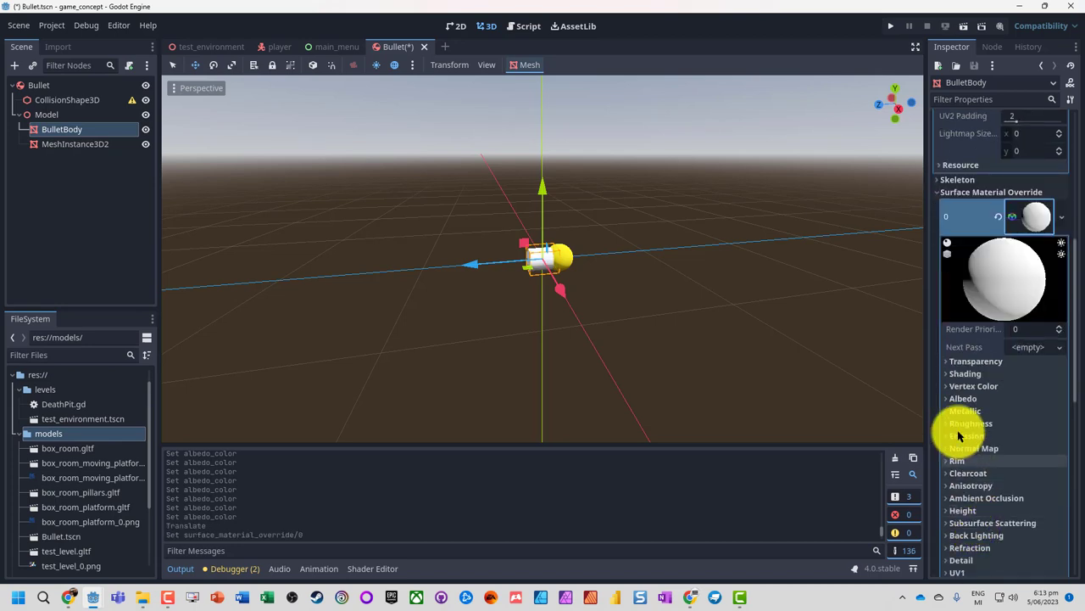
pyautogui.click(942, 399)
pyautogui.click(1037, 414)
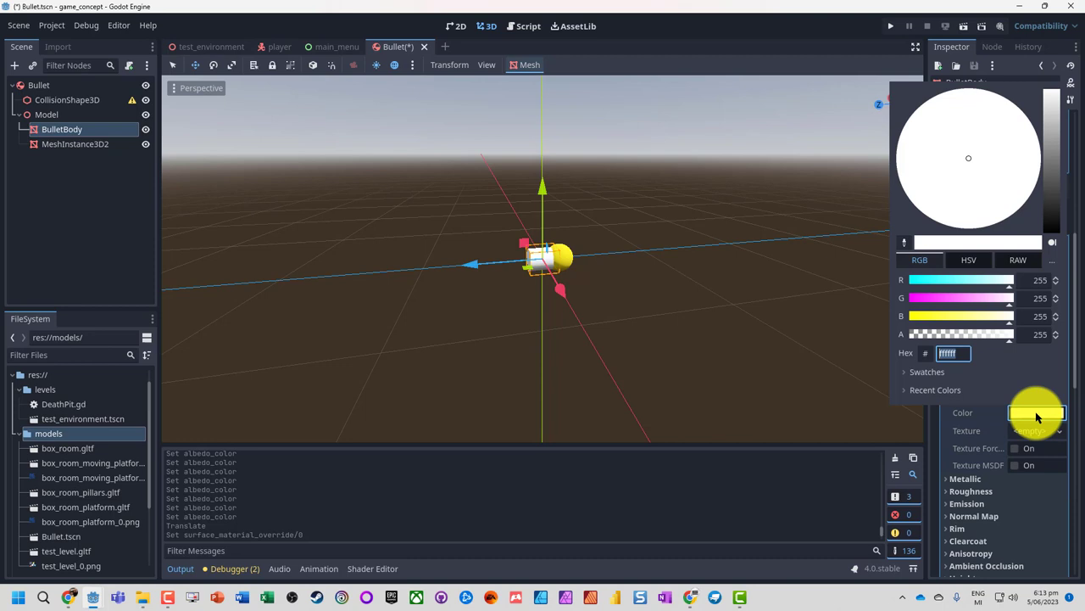
pyautogui.click(928, 314)
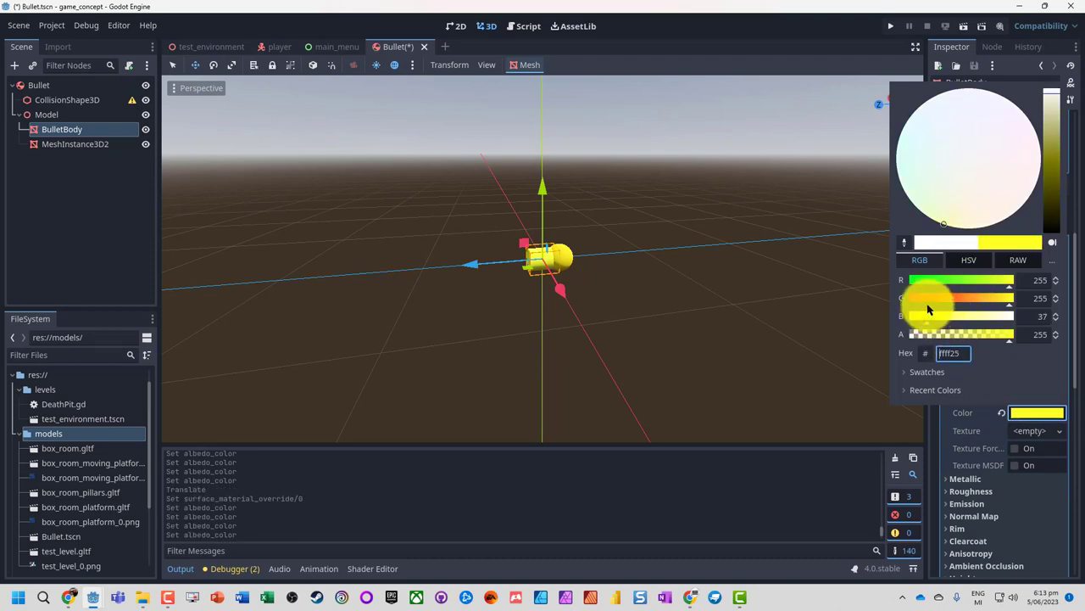
pyautogui.moveTo(928, 310); pyautogui.dragTo(961, 296)
pyautogui.click(1030, 182)
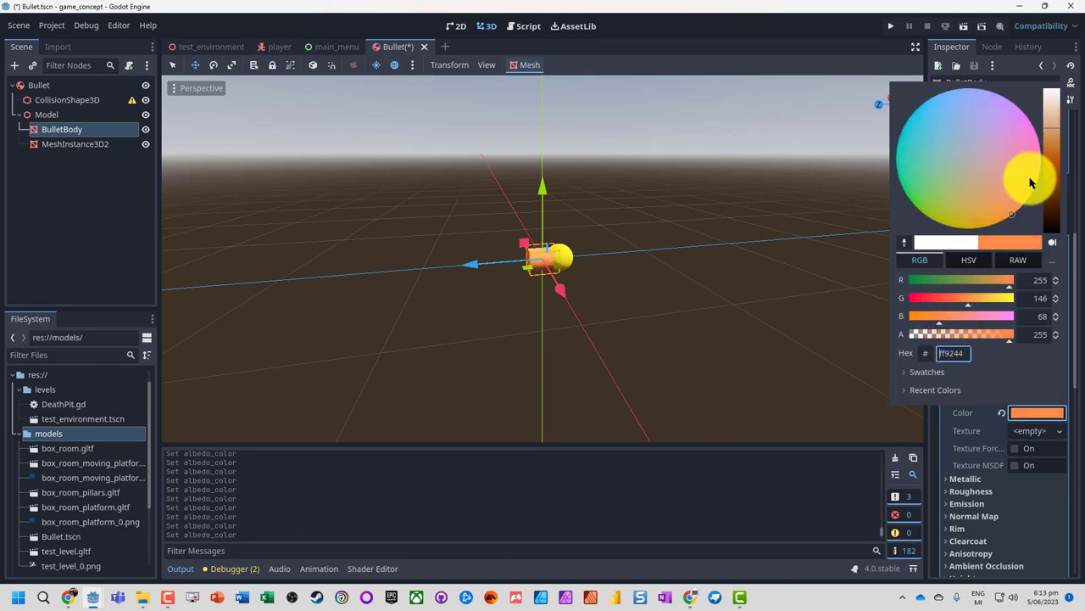
pyautogui.moveTo(1029, 181); pyautogui.dragTo(1049, 157)
pyautogui.click(398, 339)
pyautogui.scroll(-2, 458, 313)
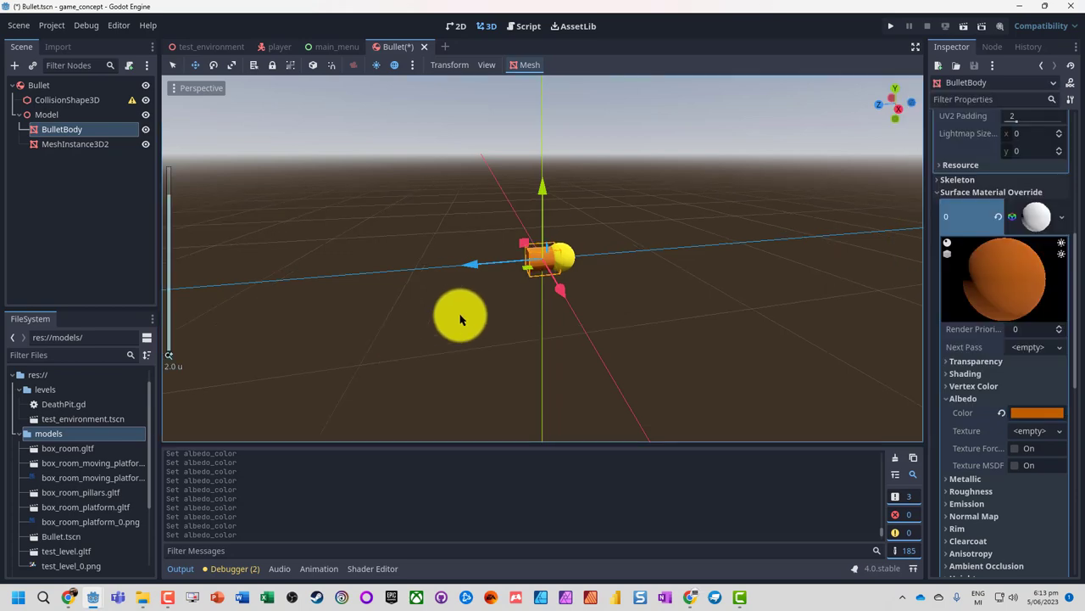
# - Select CollisionShape3D and change its shape to a capsule
pyautogui.click(67, 100)
pyautogui.hotkey('ctrl', 's')
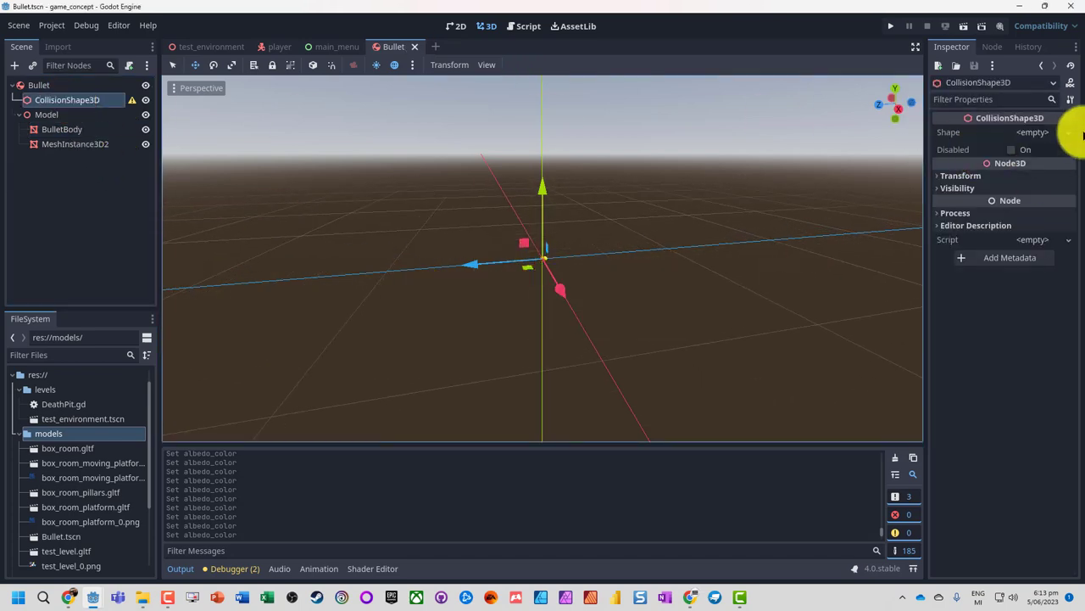
pyautogui.scroll(5, 509, 261)
pyautogui.scroll(6, 509, 262)
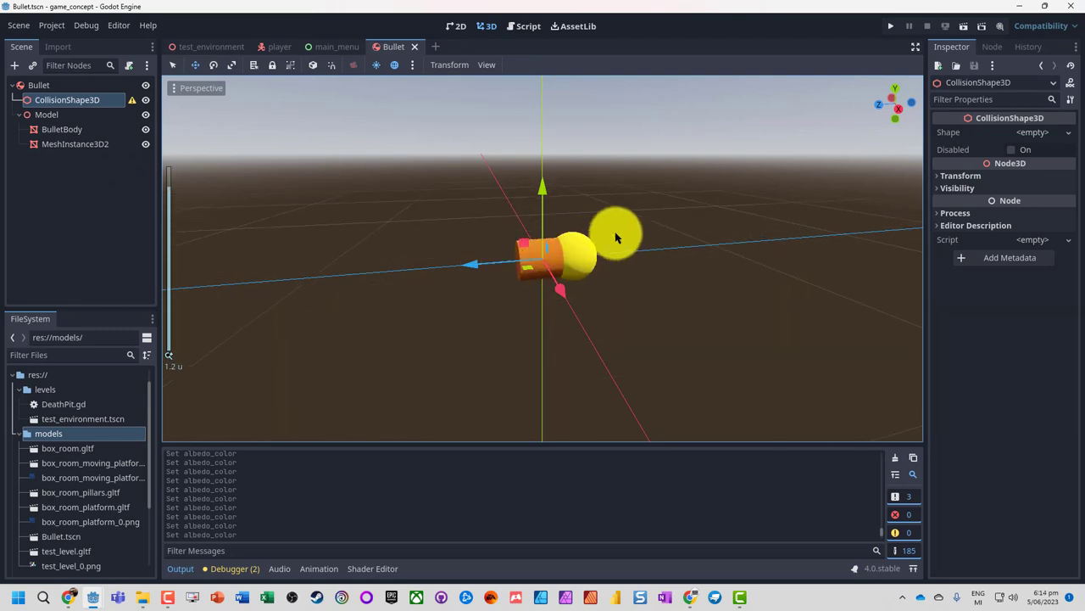
pyautogui.click(1055, 134)
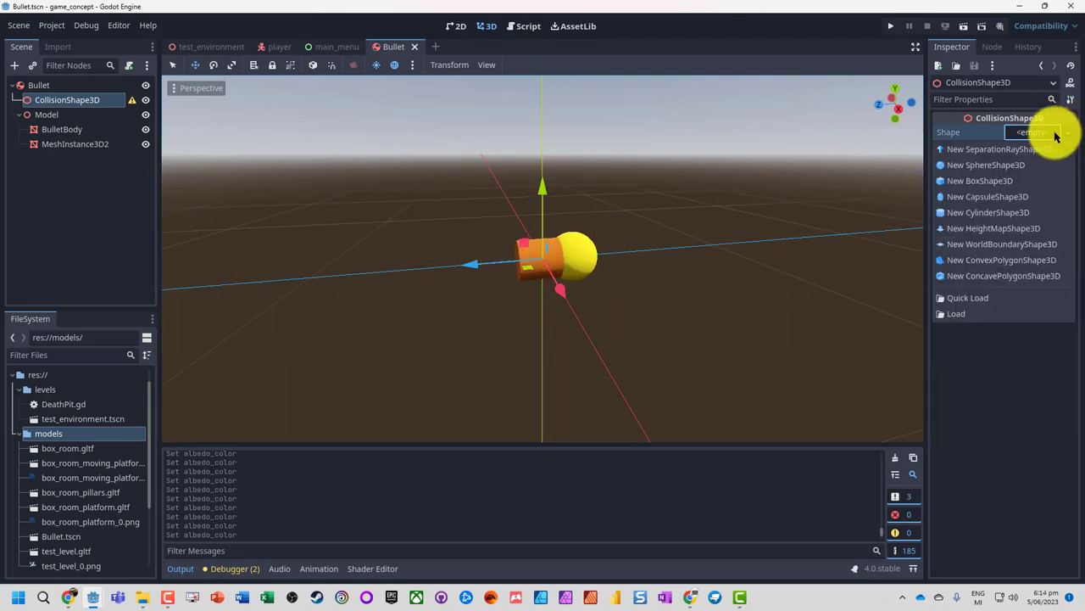
pyautogui.click(981, 207)
# - Rotate the collision capsule 90° on X so it lies horizontally
pyautogui.scroll(-3, 272, 229)
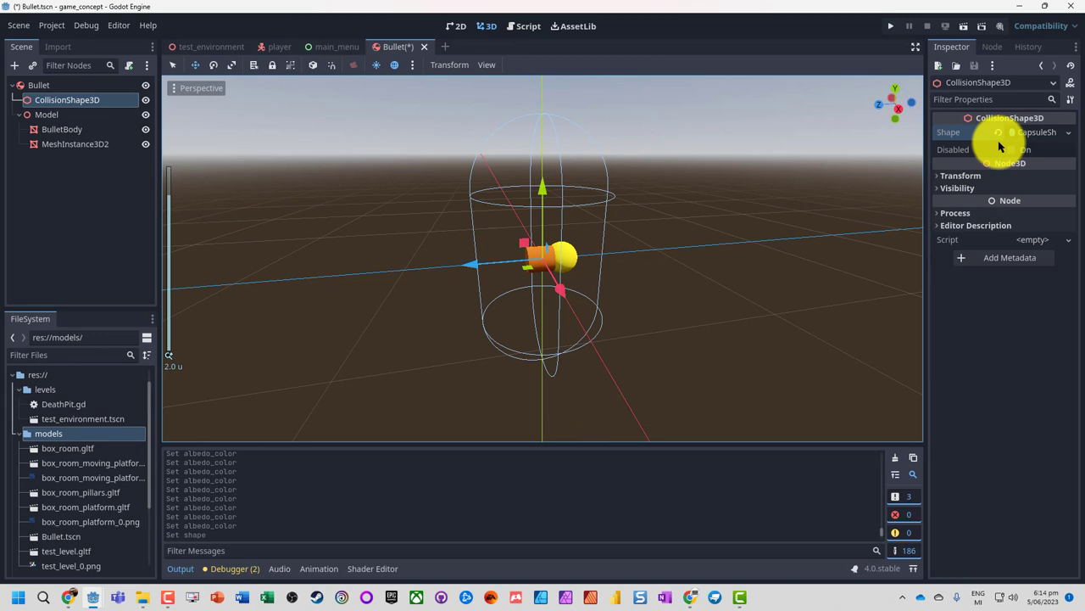
pyautogui.click(1051, 134)
pyautogui.click(1051, 134)
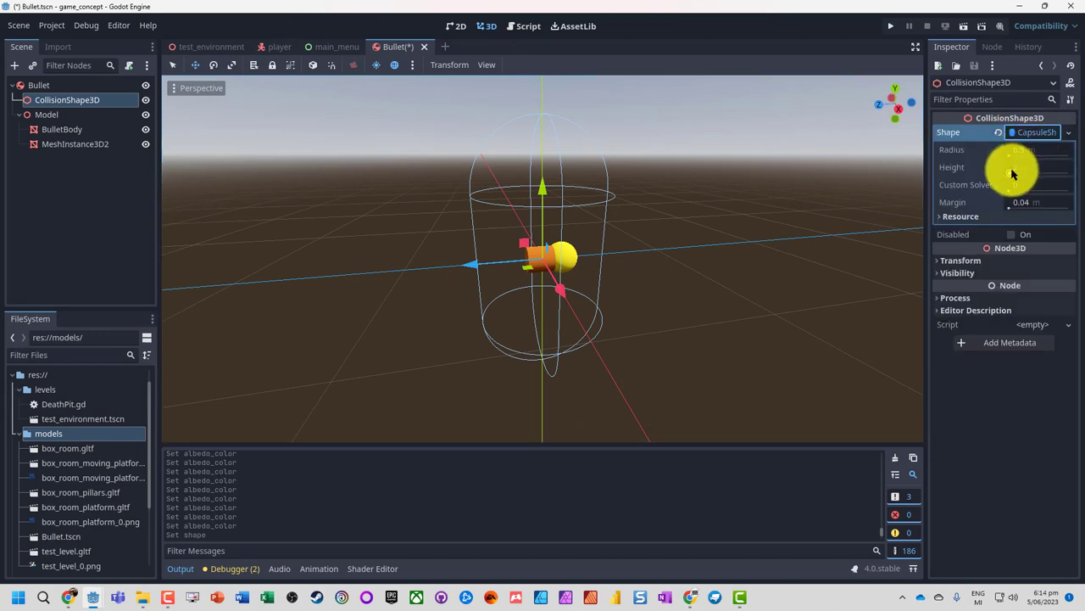
pyautogui.moveTo(1012, 173); pyautogui.dragTo(1014, 173)
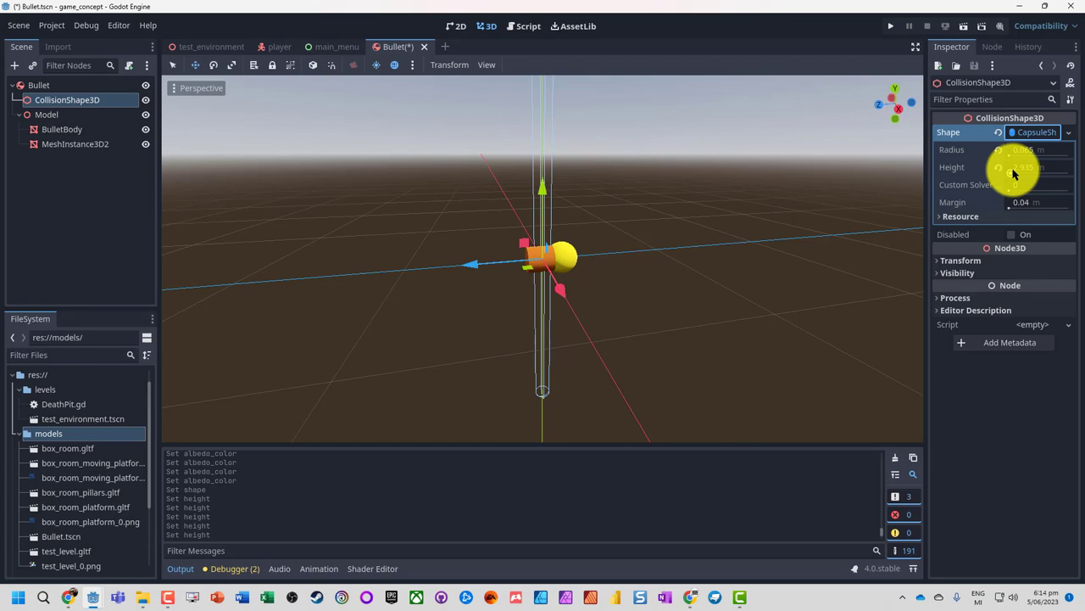
pyautogui.hotkey('ctrl', 'z')
pyautogui.click(946, 261)
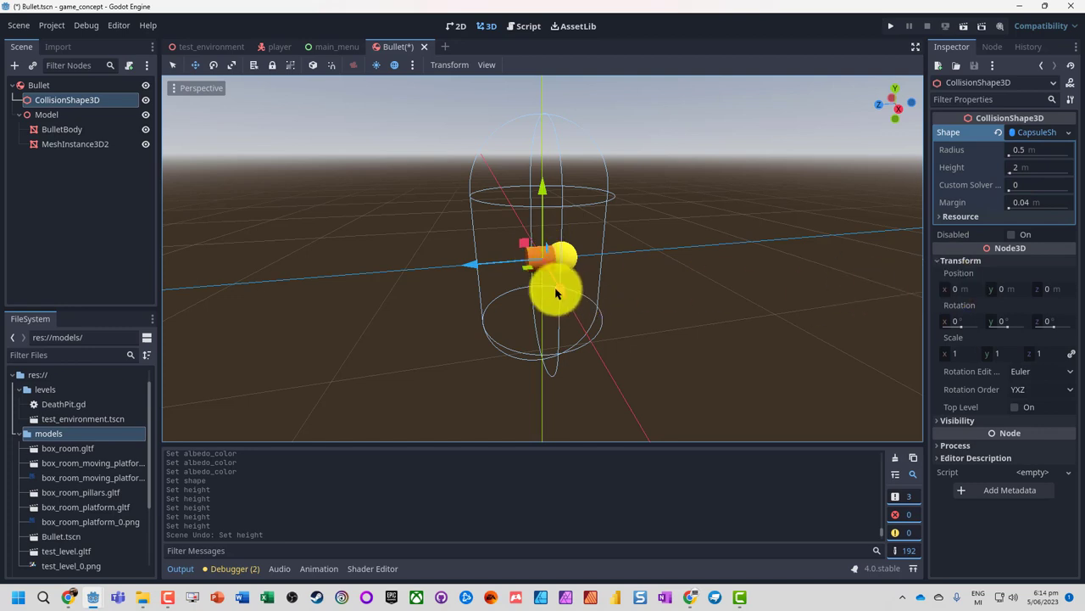
pyautogui.click(958, 320)
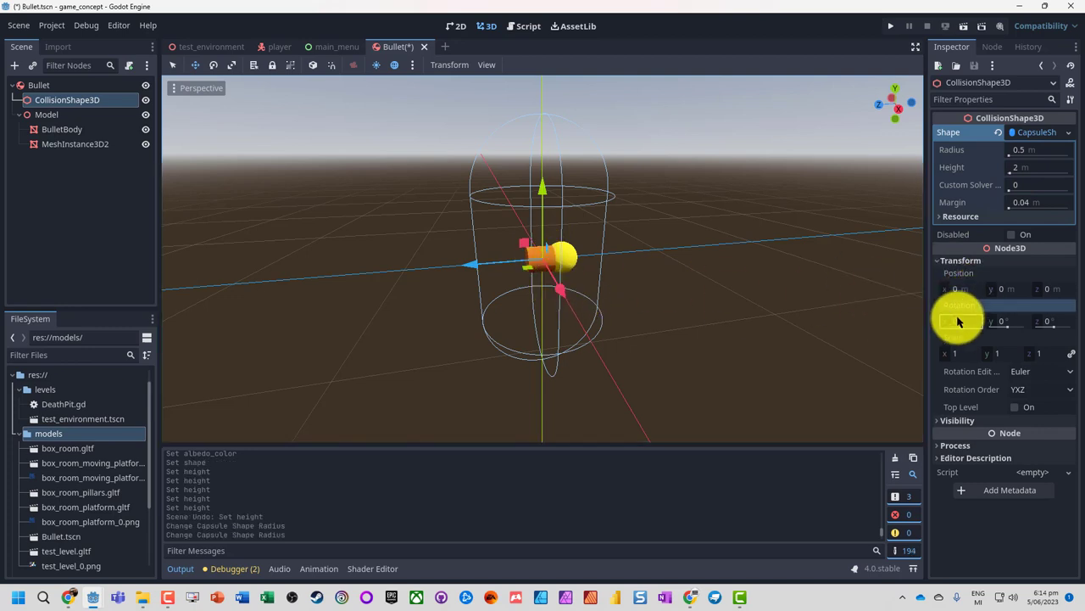
pyautogui.write('90')
pyautogui.press('Return')
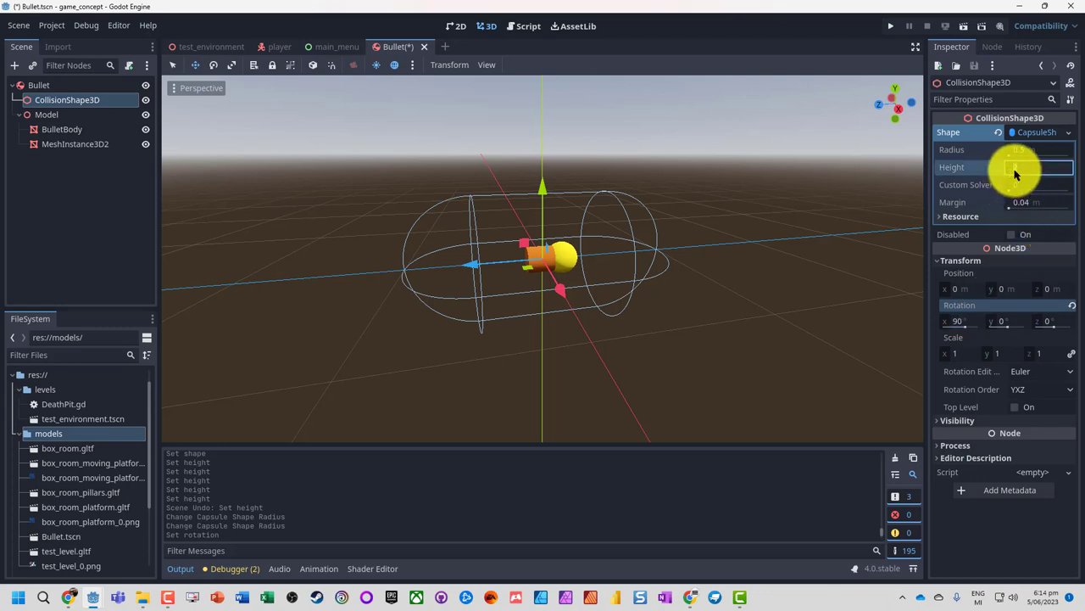
# - Set the capsule radius to 0.125 m and height to 0.5 m
pyautogui.press('Return')
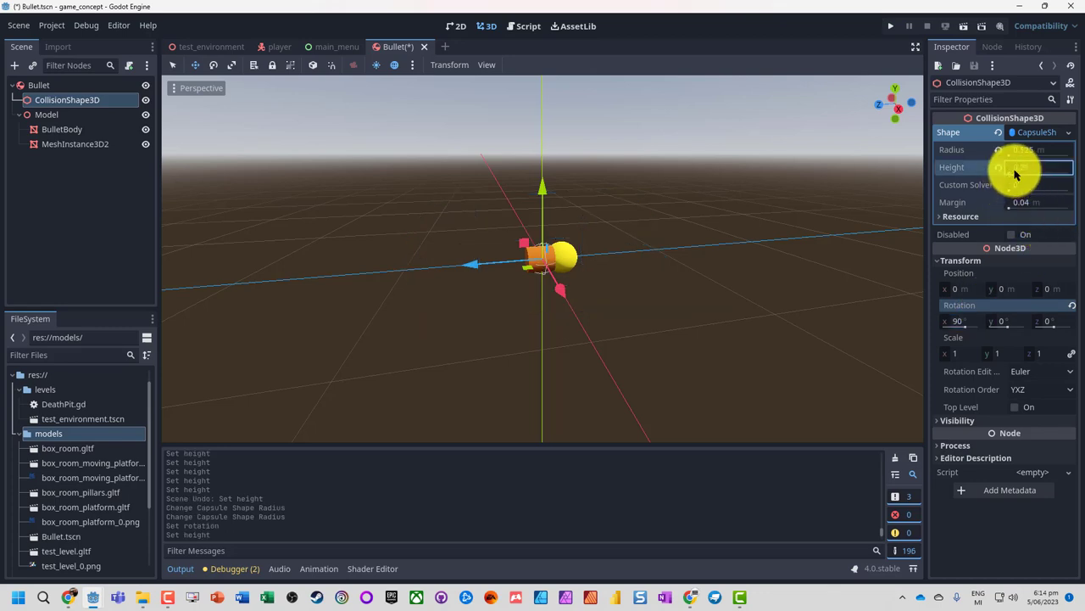
pyautogui.click(1031, 151)
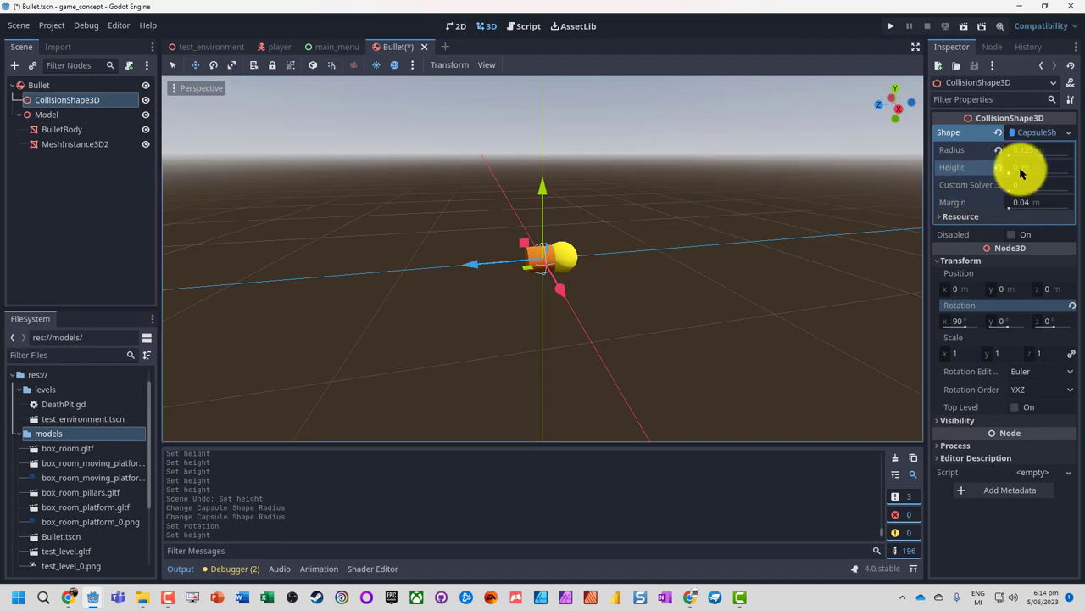
pyautogui.click(1024, 168)
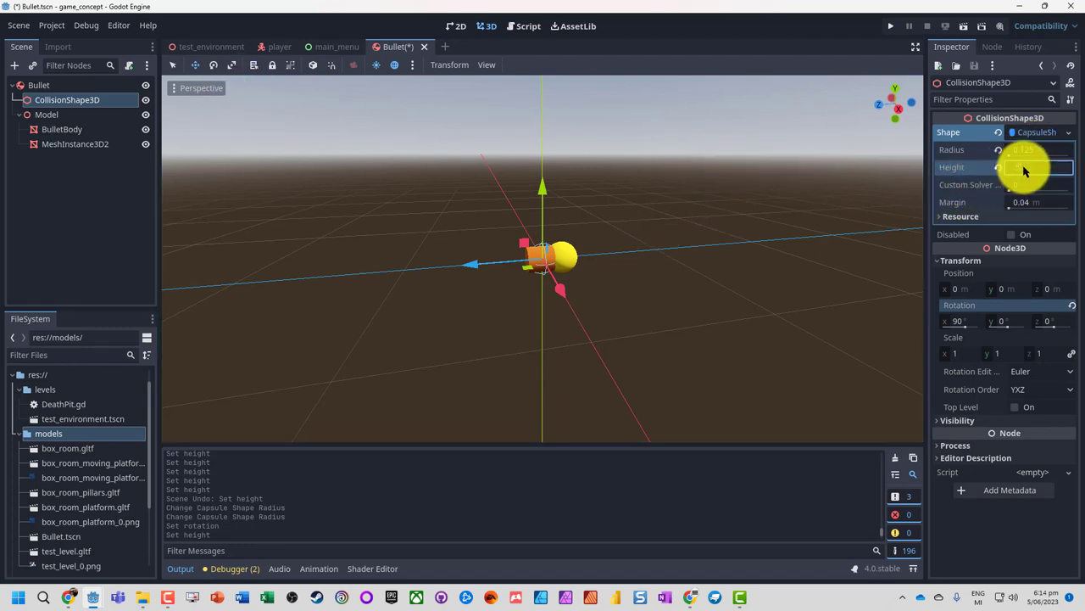
pyautogui.press('Return')
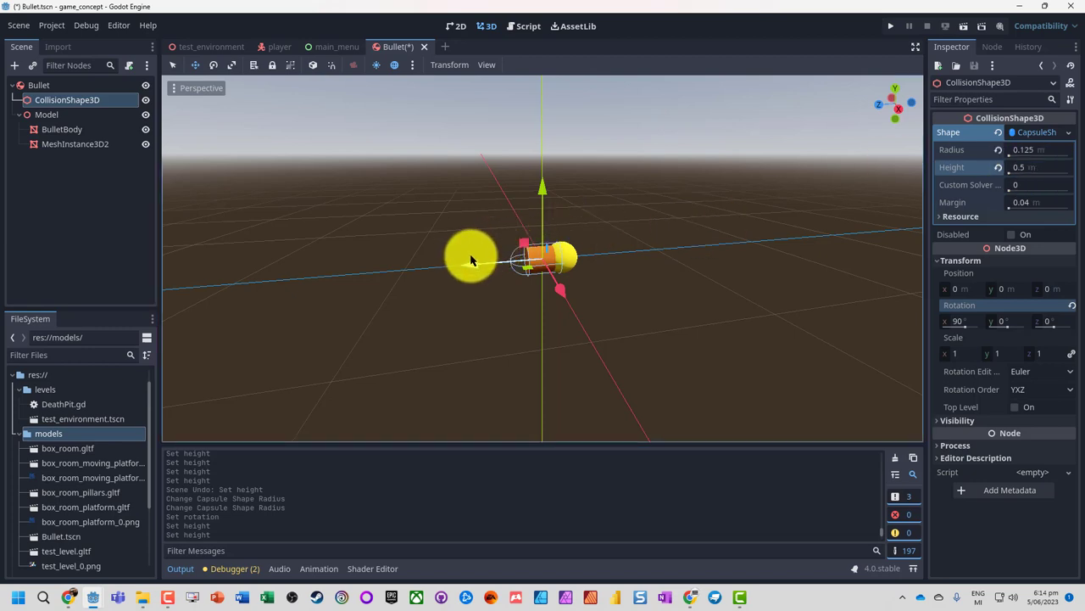
# - Nudge the capsule along Z onto the bullet model and save the scene
pyautogui.moveTo(474, 267); pyautogui.dragTo(484, 270)
pyautogui.scroll(5, 637, 219)
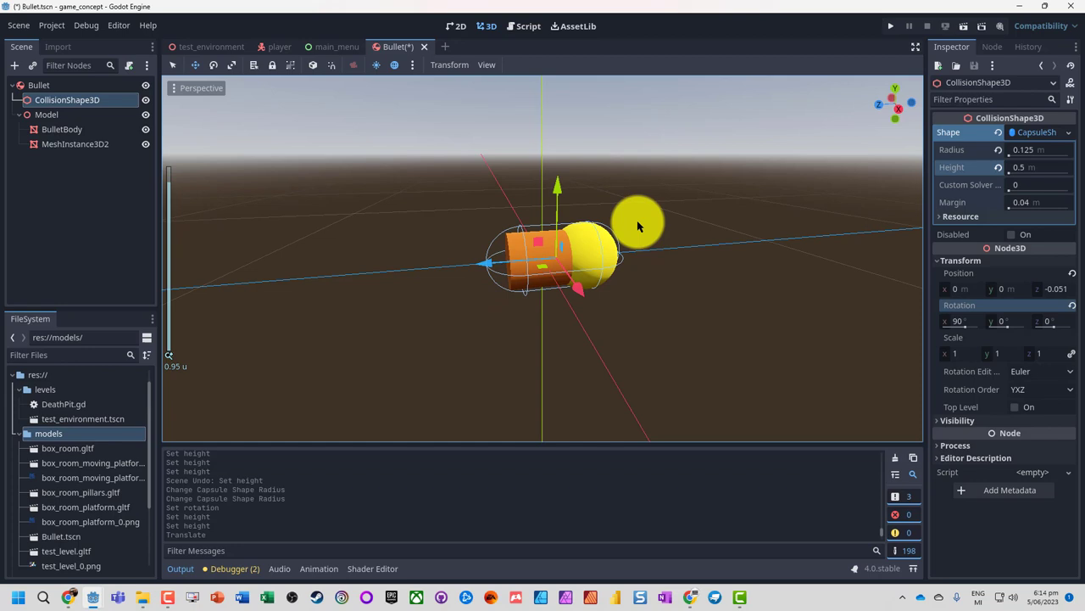
pyautogui.scroll(-2, 639, 225)
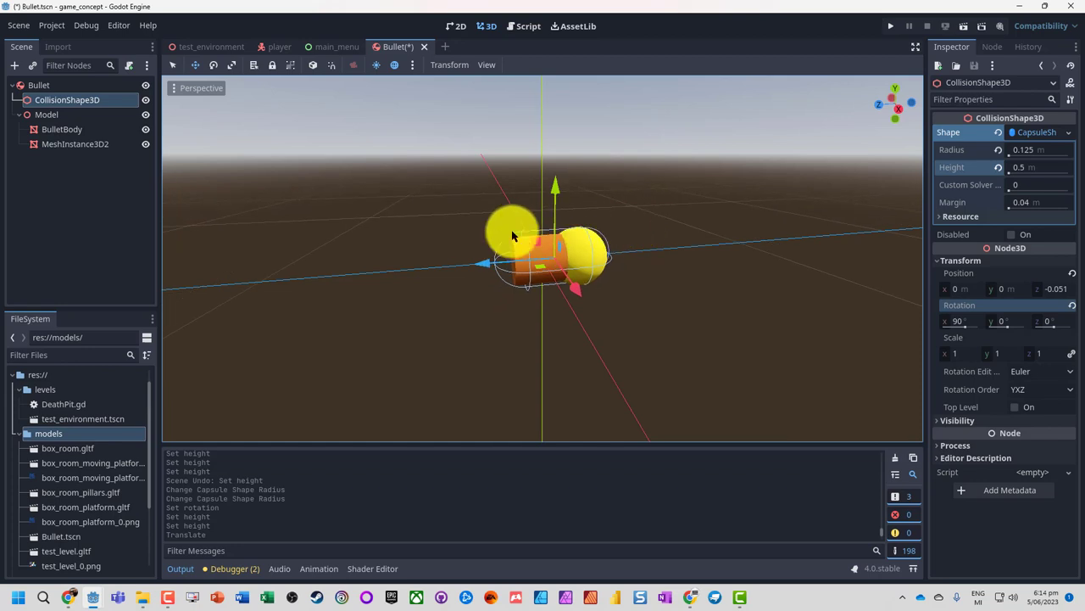
pyautogui.hotkey('ctrl', 's')
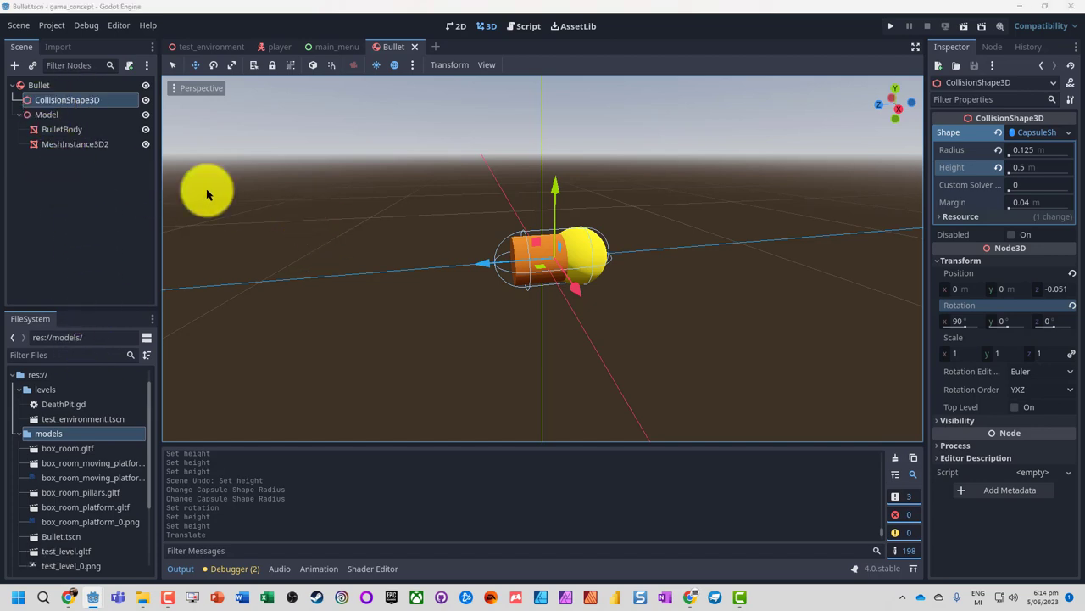
# - Add a Timer child node to the Bullet root
pyautogui.click(44, 85)
pyautogui.rightClick(45, 85)
pyautogui.click(56, 91)
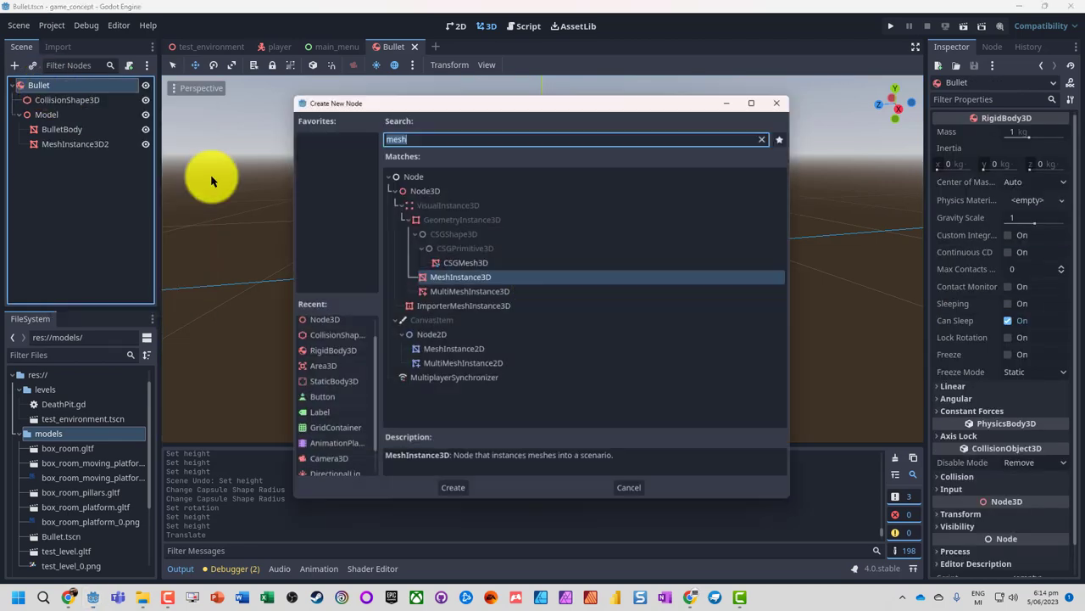
pyautogui.write('Timer')
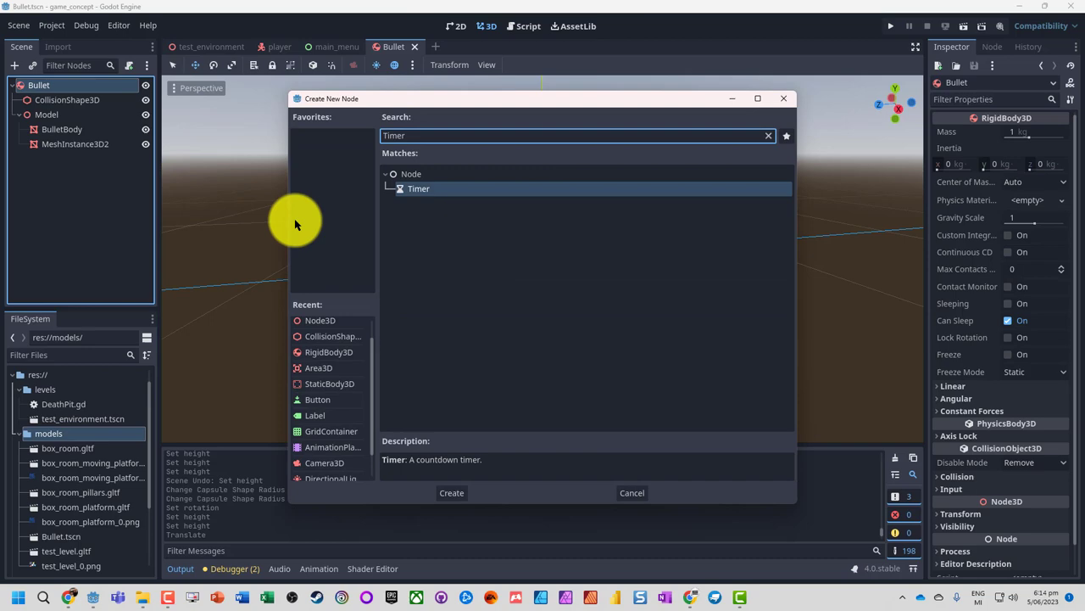
pyautogui.press('Return')
# - Attach a new Bullet.gd script to the Bullet node
pyautogui.click(49, 85)
pyautogui.rightClick(51, 87)
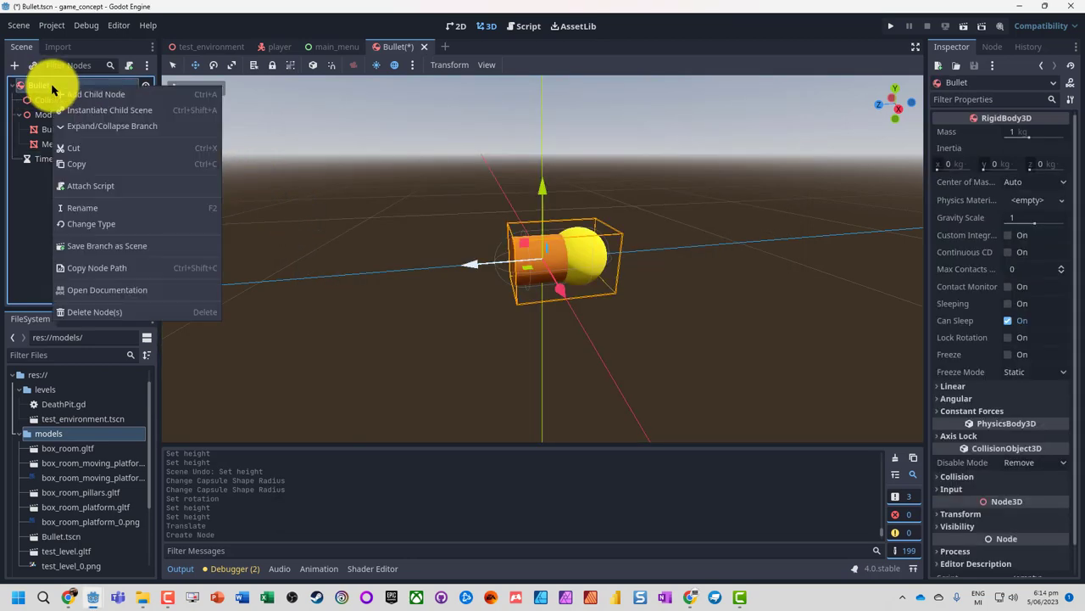
pyautogui.click(100, 186)
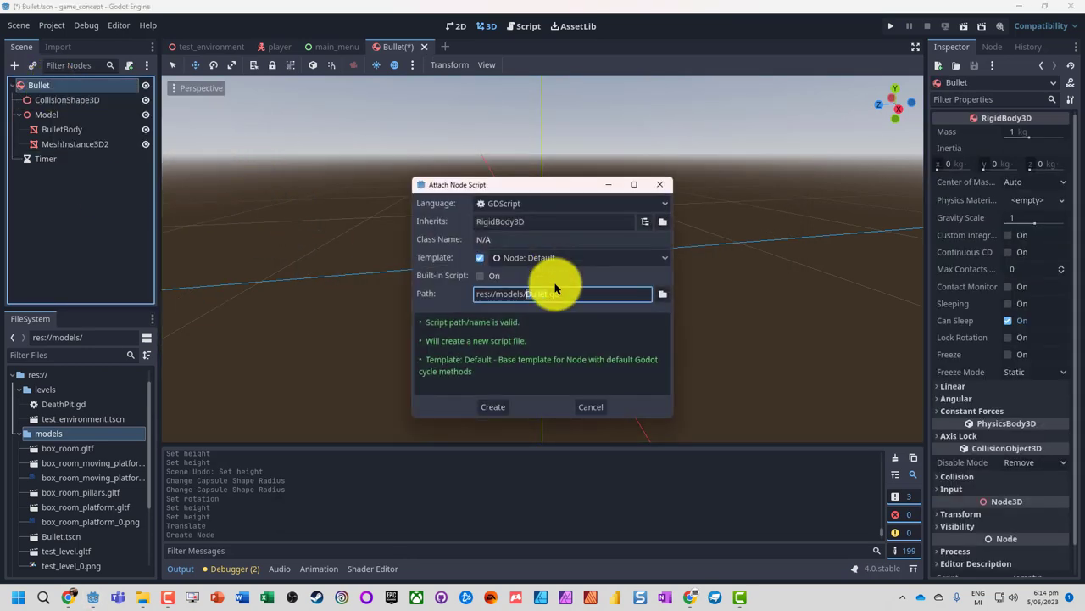
pyautogui.click(495, 408)
# - Turn on Autostart and One Shot for the Timer
pyautogui.click(50, 158)
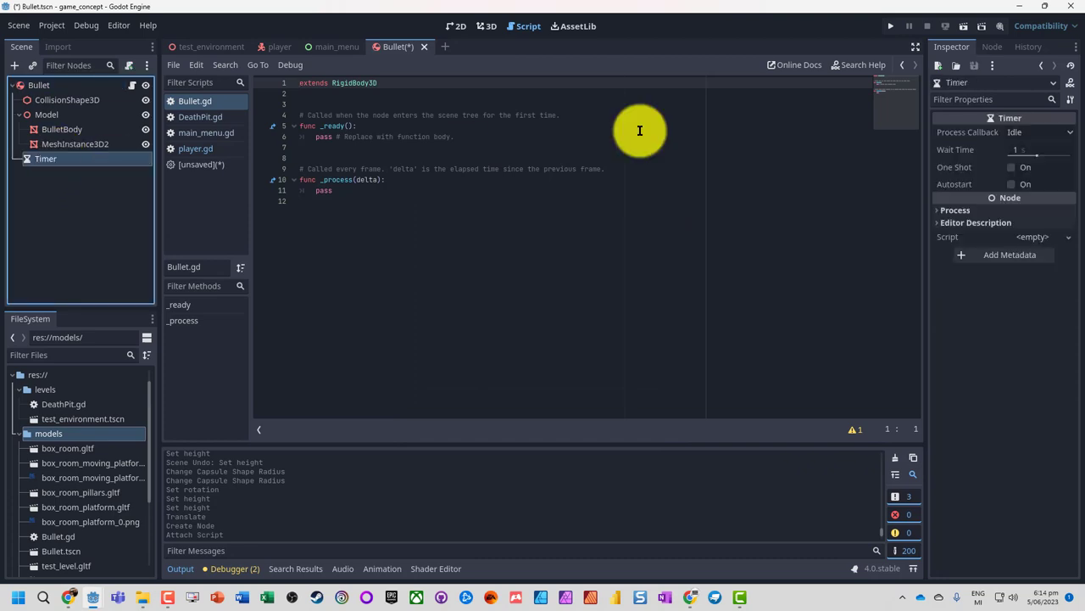
pyautogui.click(1015, 184)
pyautogui.click(1013, 168)
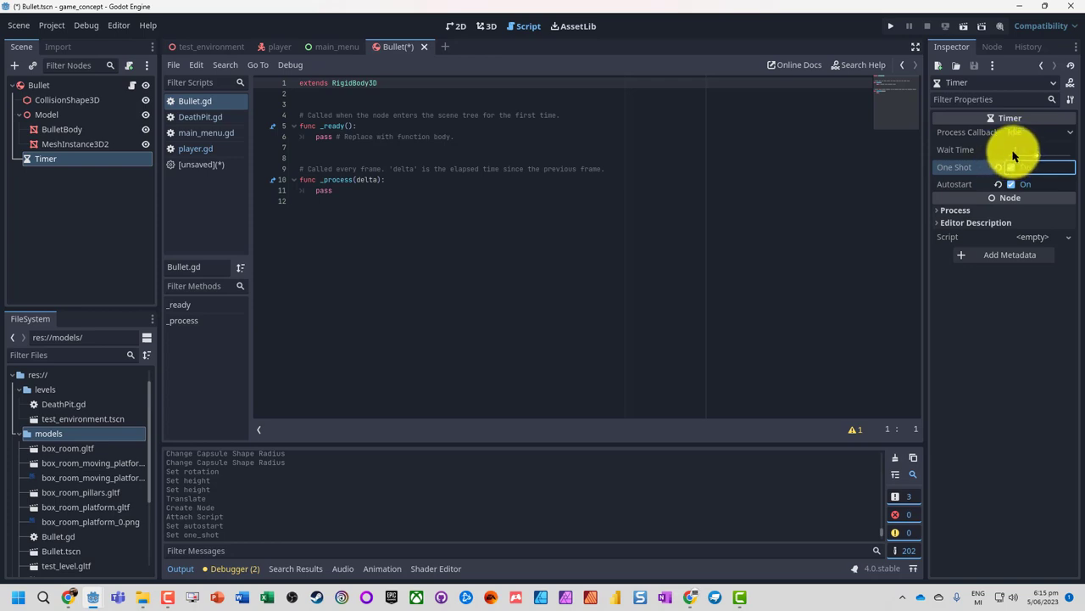
# - Connect the Timer's timeout() signal to the Bullet script
pyautogui.click(994, 48)
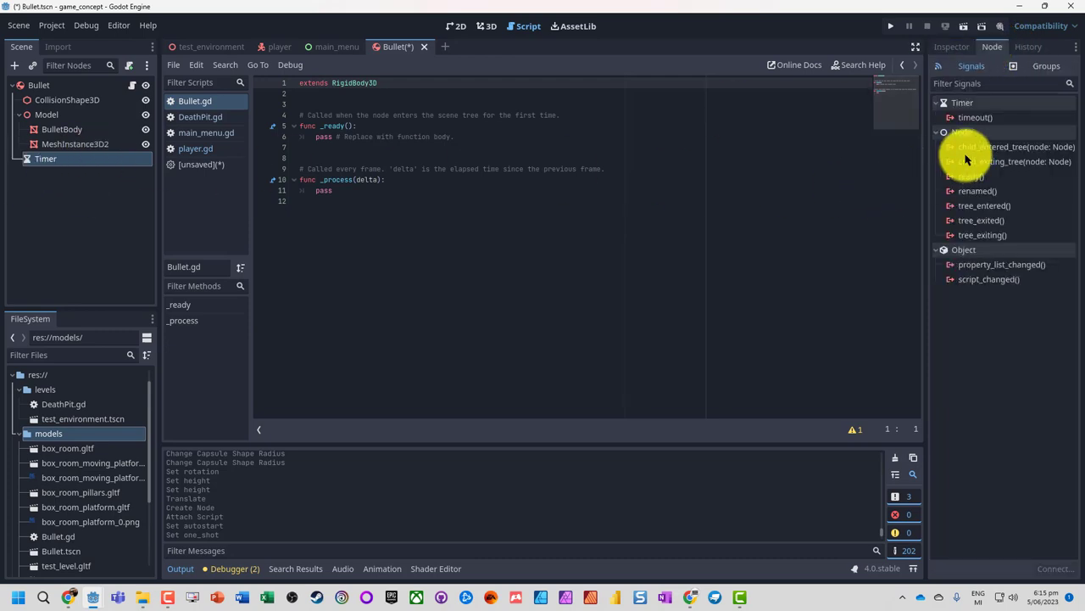
pyautogui.doubleClick(967, 120)
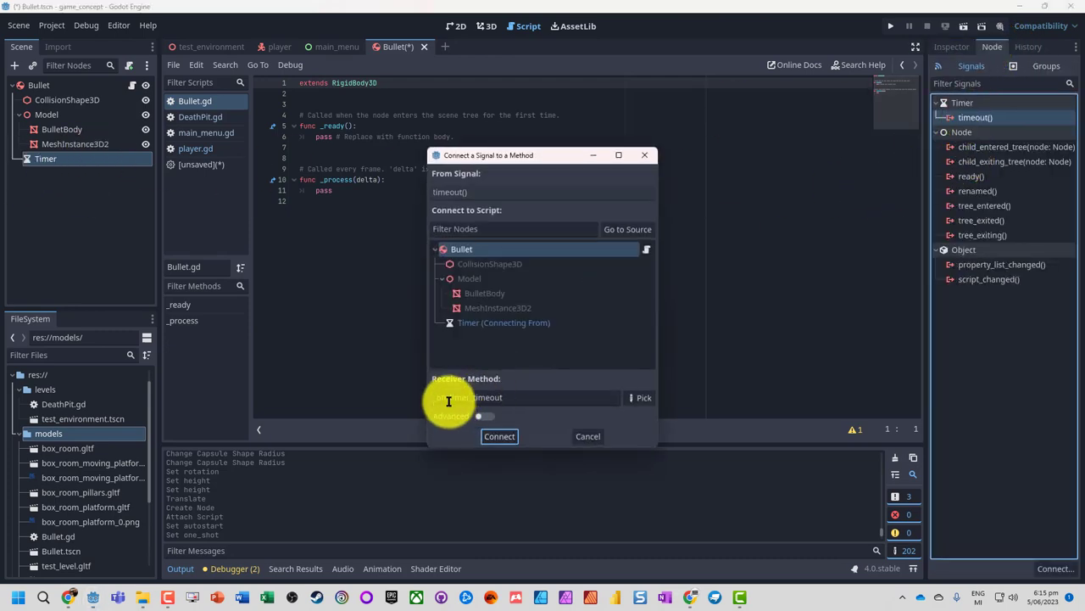
pyautogui.click(500, 437)
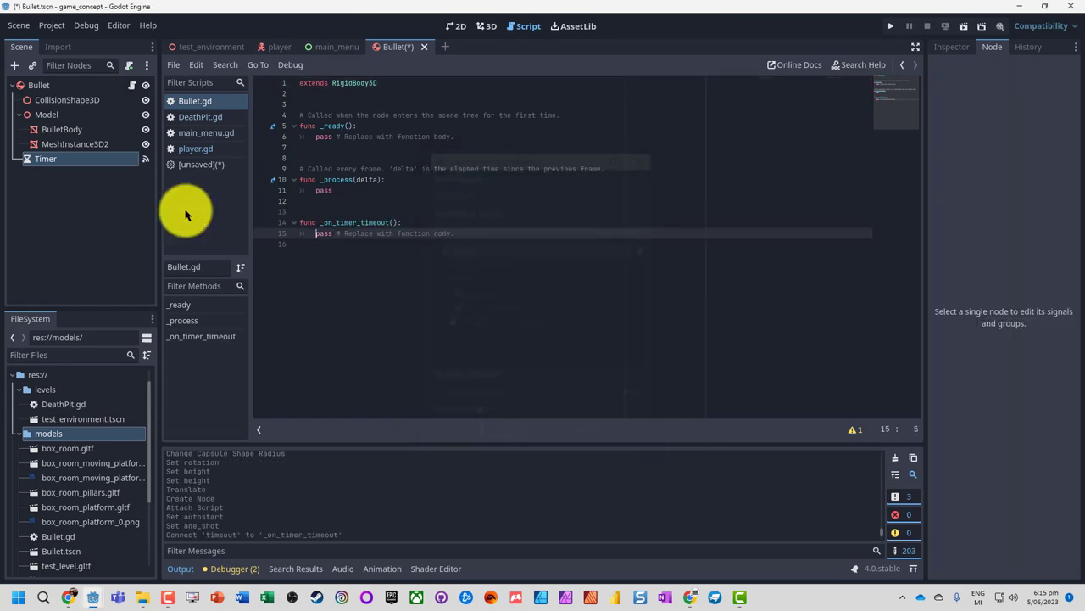
# - Add a print("Bullet Timeout") line inside _on_timer_timeout
pyautogui.click(422, 223)
pyautogui.press('Return')
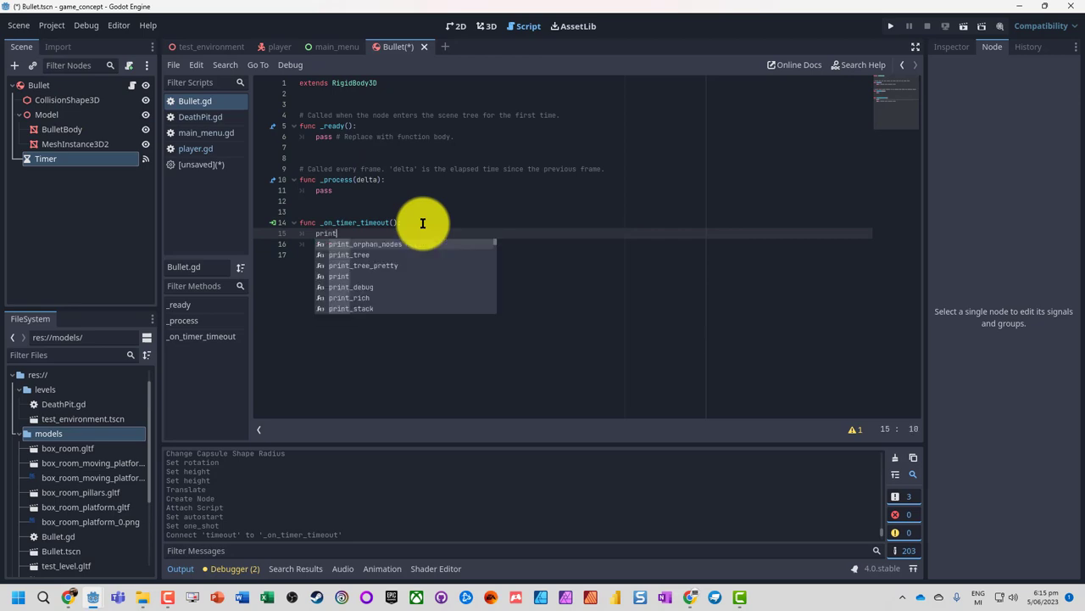
pyautogui.write('print')
pyautogui.press('Return')
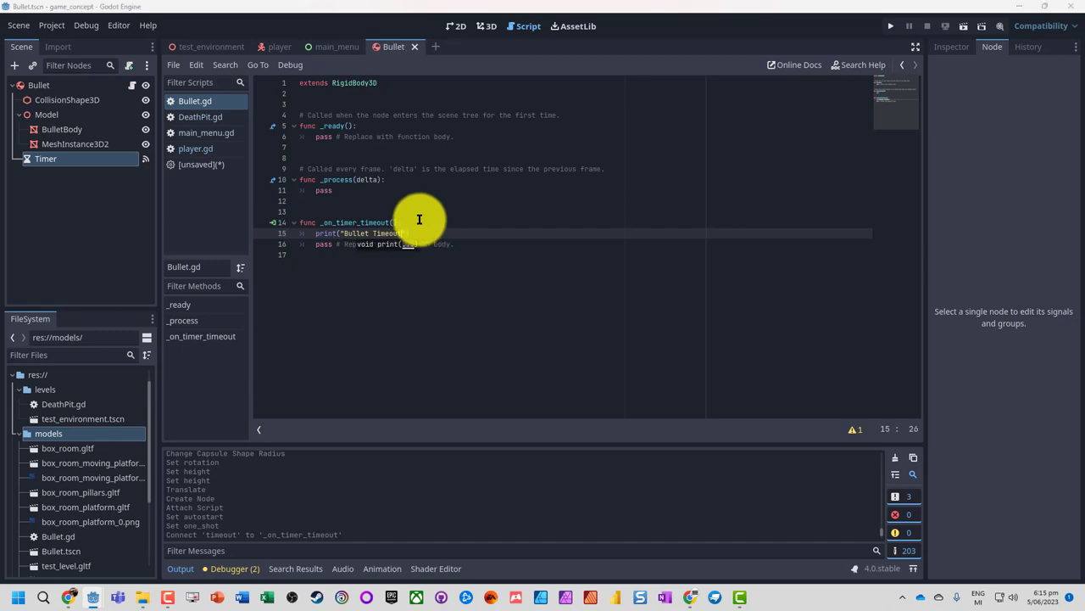
# - Test-run the scene with F6, add queue_free() after the print line, and run again
pyautogui.press('F6')
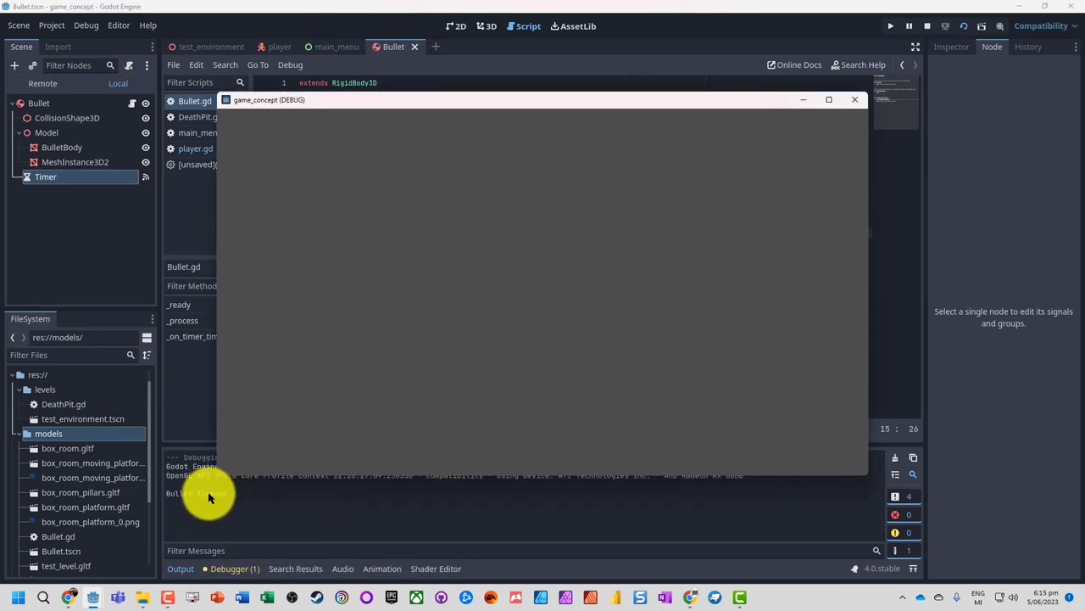
pyautogui.click(850, 100)
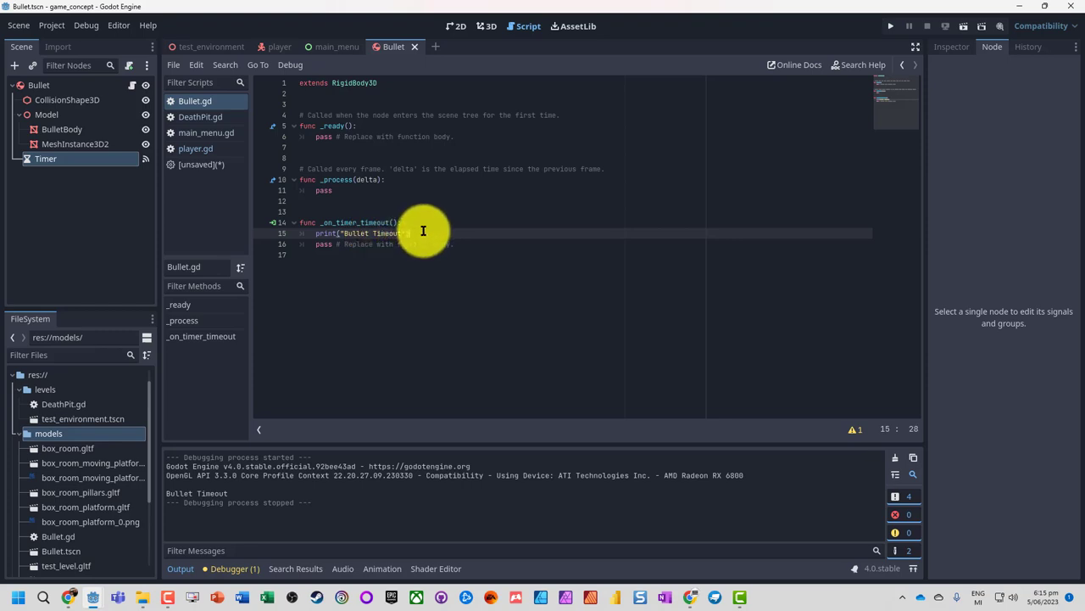
pyautogui.press('Return')
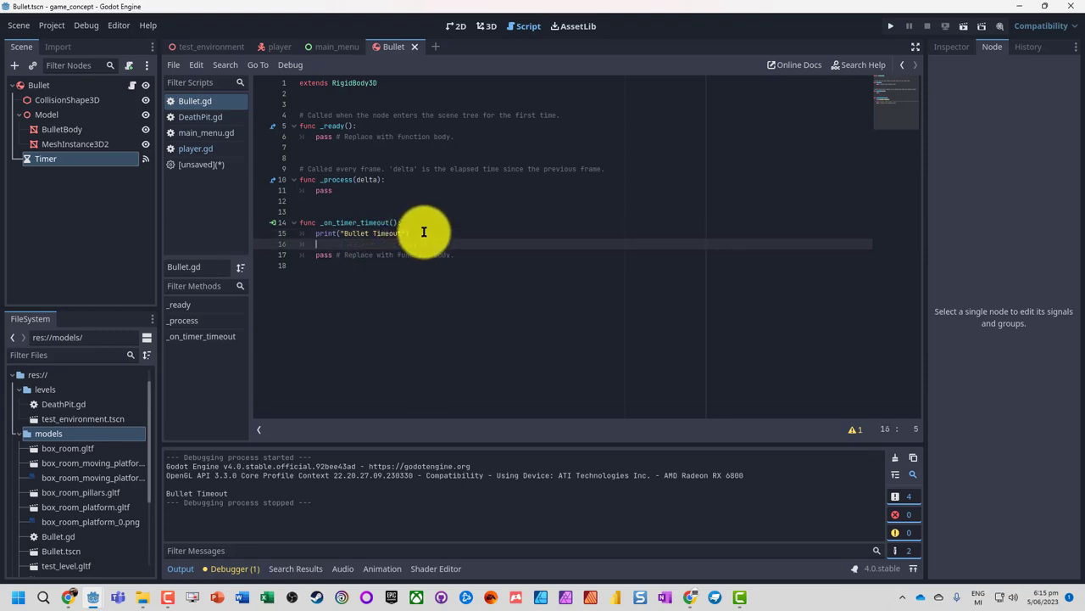
pyautogui.write('queu')
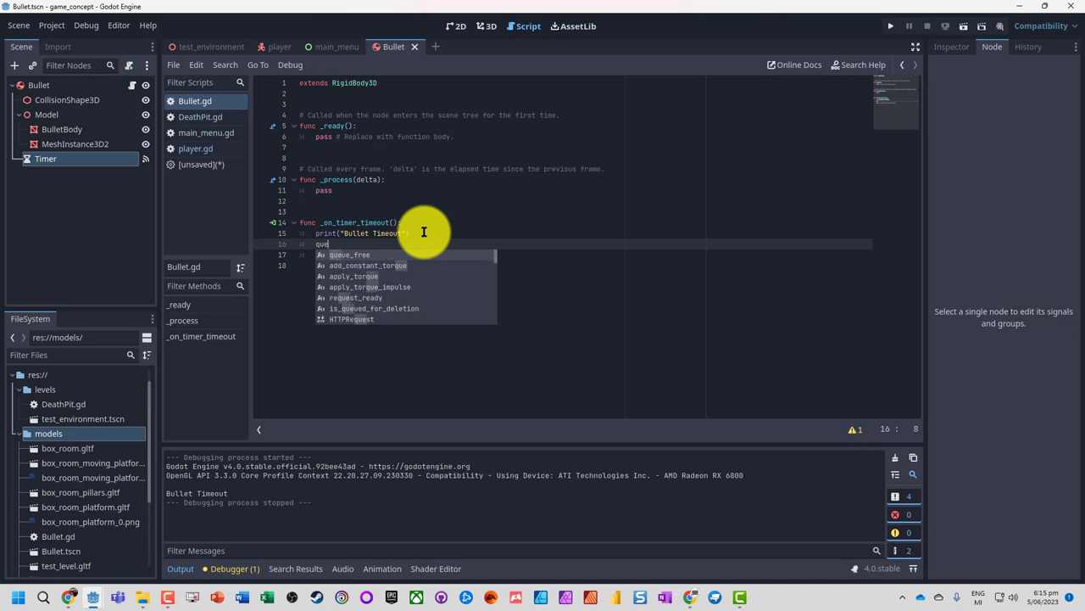
pyautogui.press('Return')
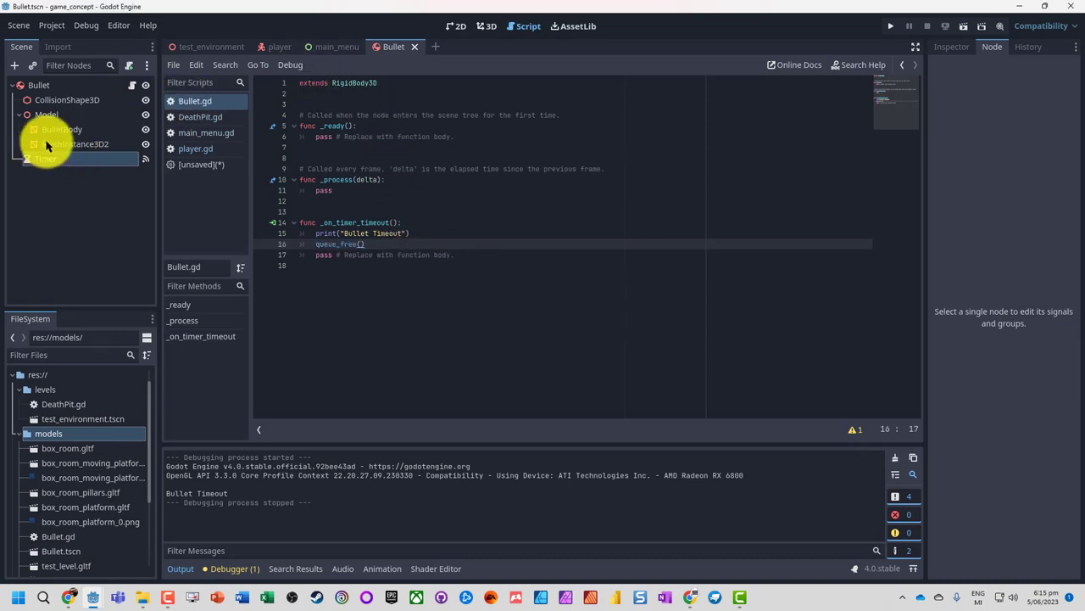
pyautogui.press('F6')
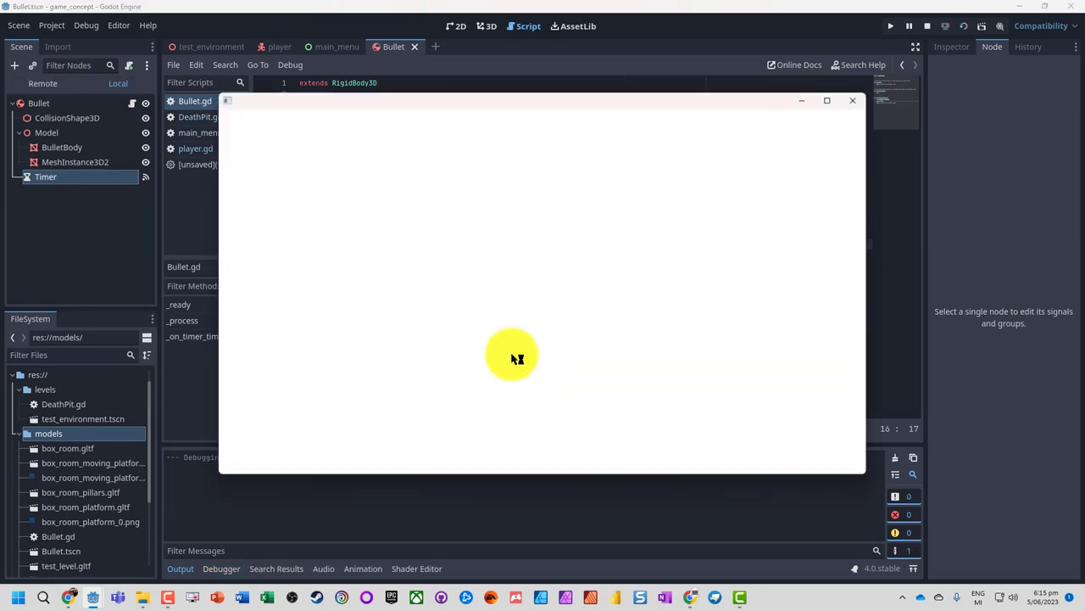
pyautogui.click(855, 99)
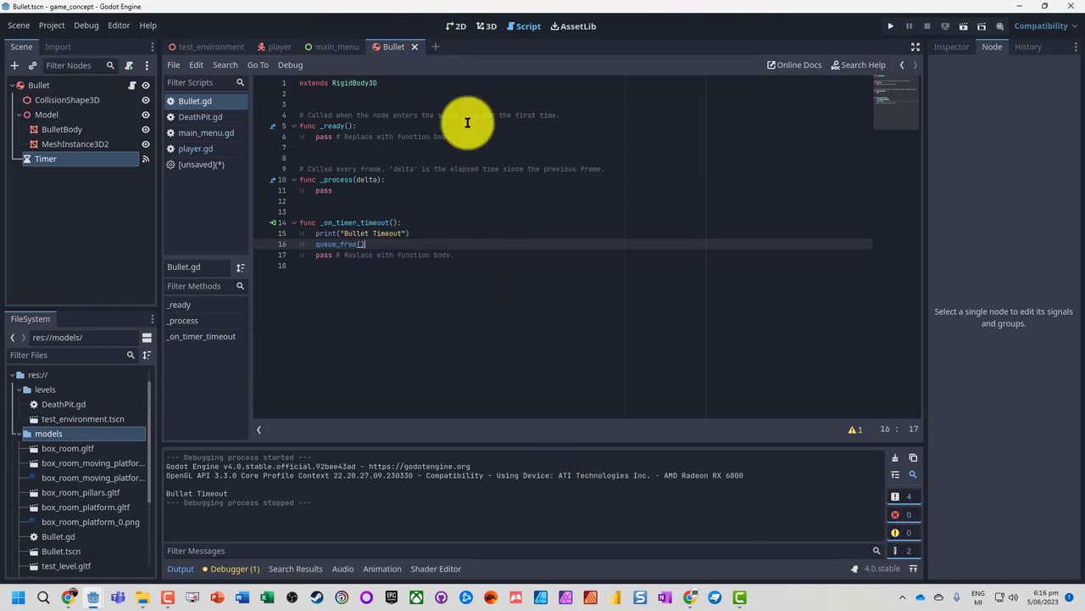
# - Set the Bullet's Gravity Scale to 0 in the Inspector
pyautogui.click(486, 26)
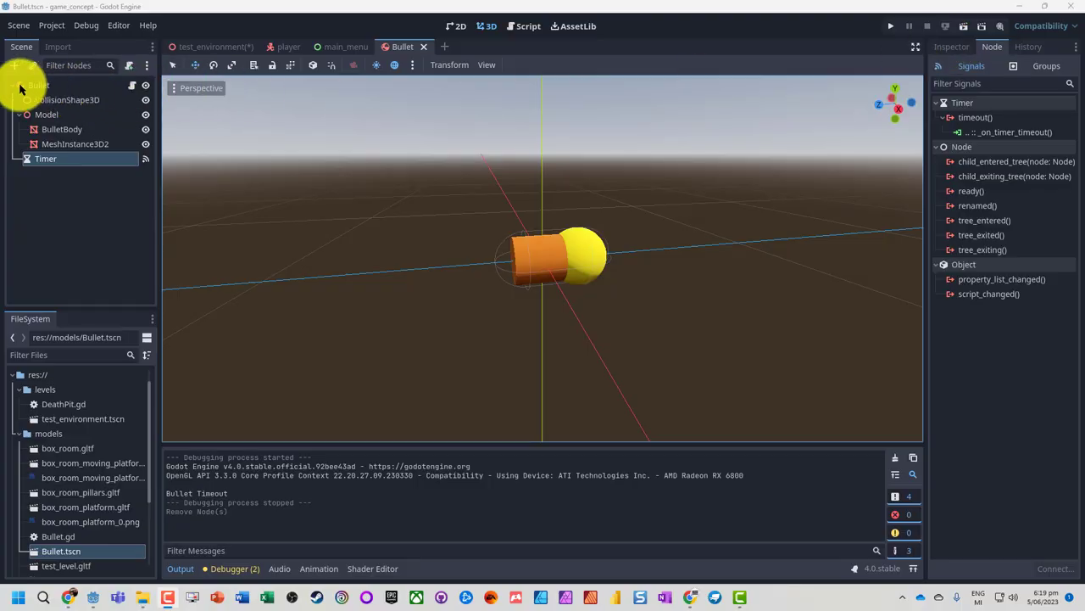
pyautogui.click(31, 87)
pyautogui.click(953, 47)
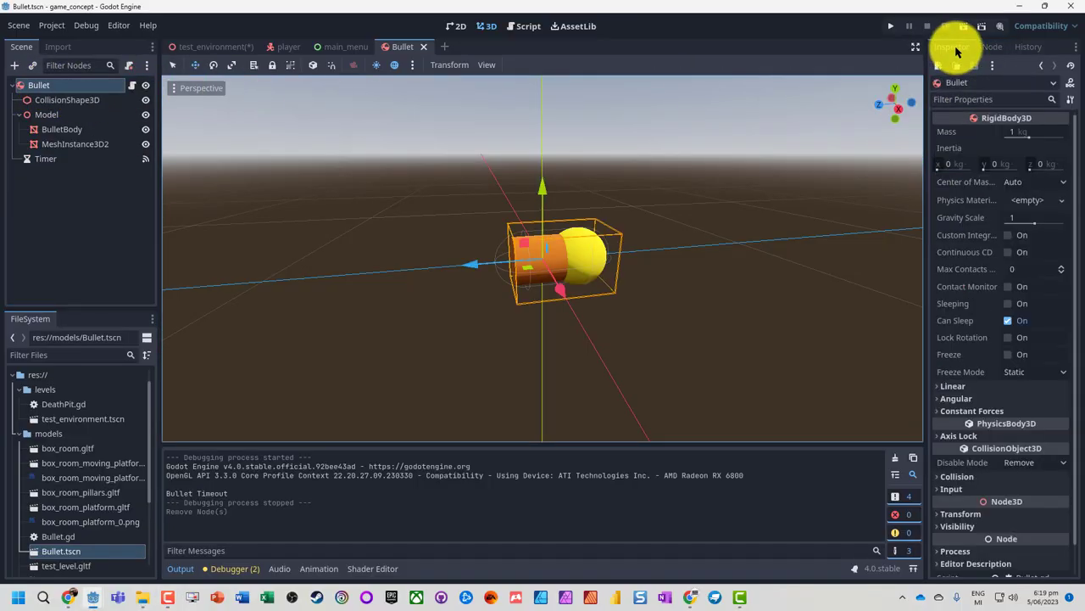
pyautogui.click(1018, 217)
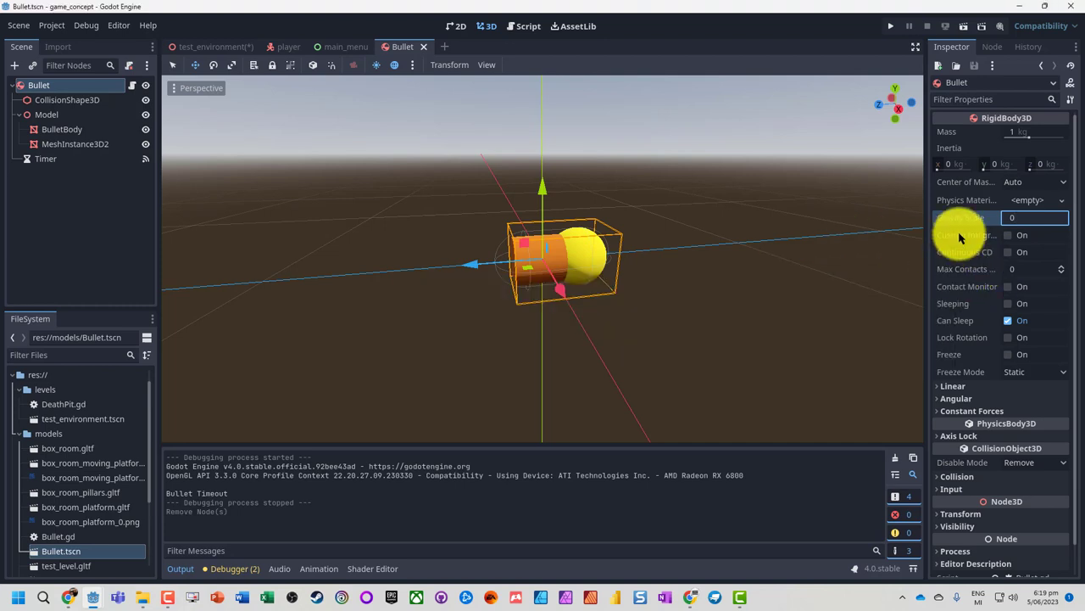
pyautogui.click(850, 234)
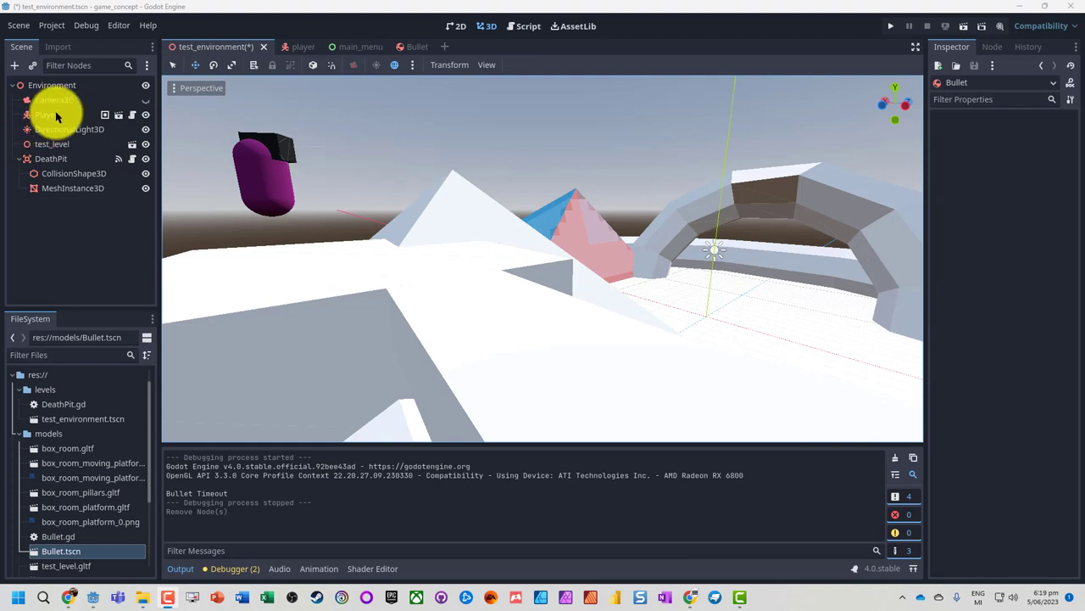
# - Instance Bullet.tscn under Player and raise it above the player
pyautogui.click(57, 116)
pyautogui.moveTo(68, 553); pyautogui.dragTo(60, 113)
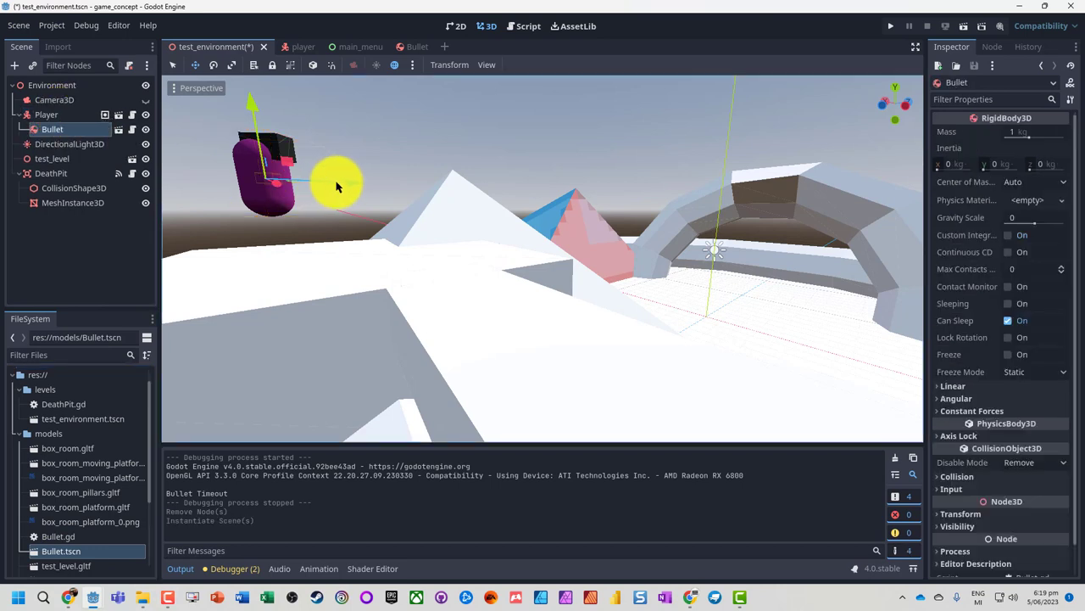
pyautogui.moveTo(344, 187); pyautogui.dragTo(346, 111)
# - Run the level with F5 to test the bullet, then delete the Bullet instance
pyautogui.press('F5')
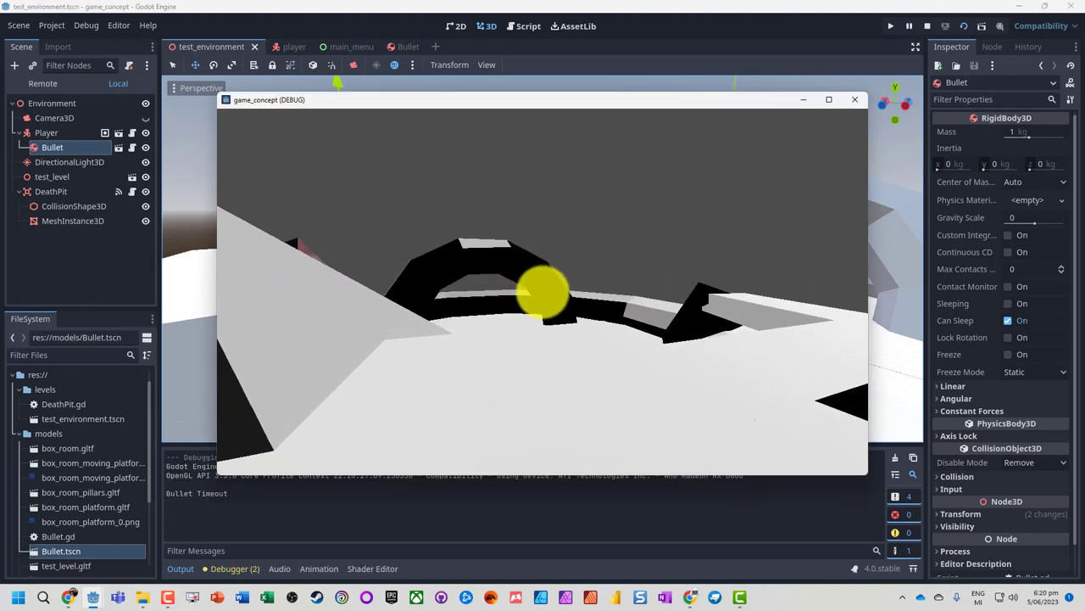
pyautogui.press('Escape')
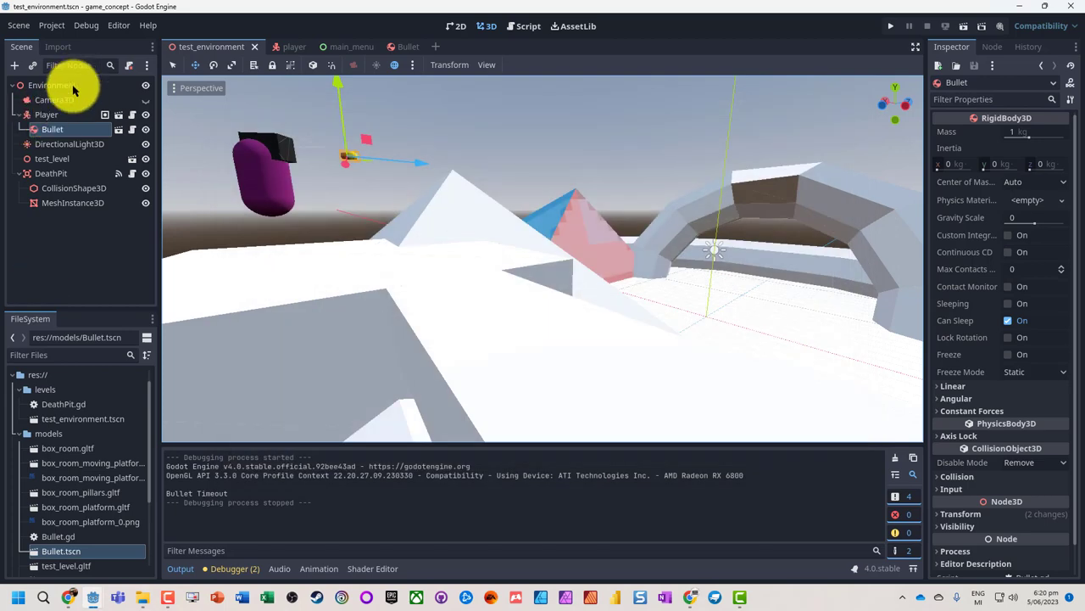
pyautogui.click(38, 130)
pyautogui.press('Delete')
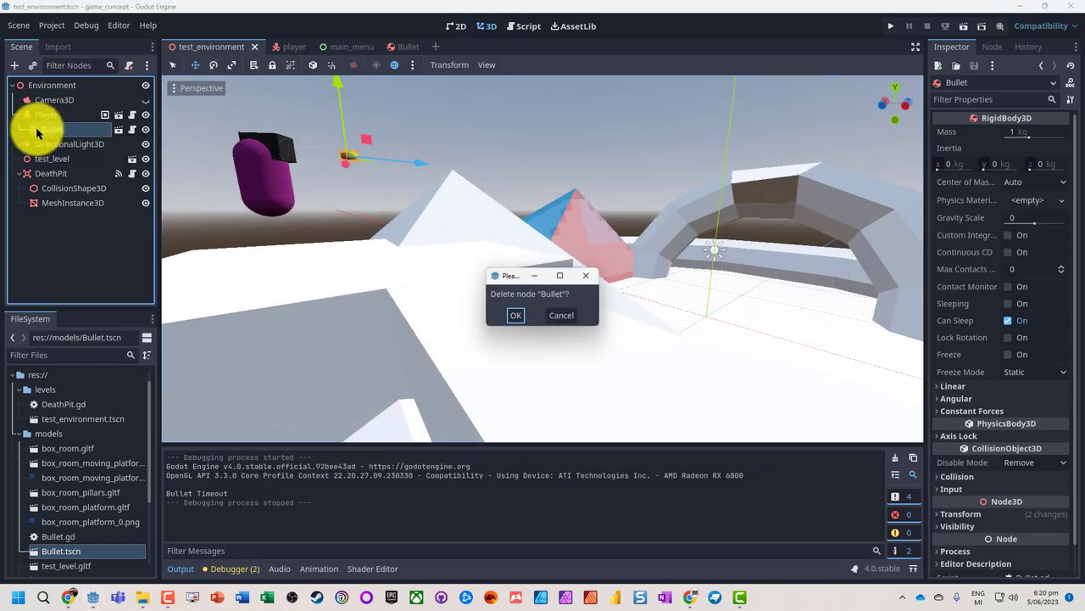